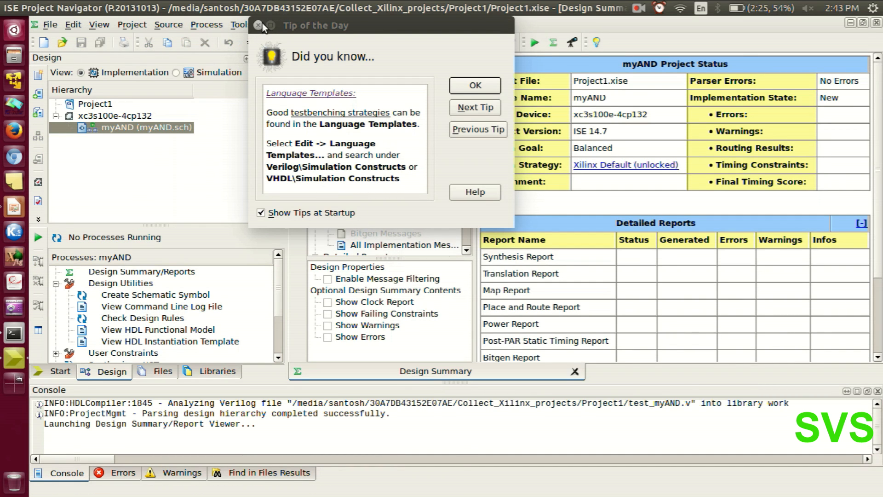
Dismiss the startup tip and close the currently open project.
left_click(259, 26)
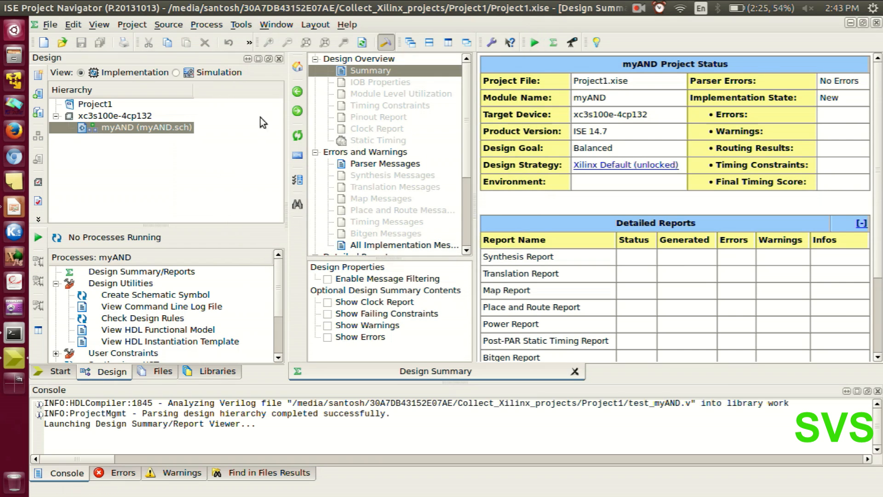
left_click(207, 182)
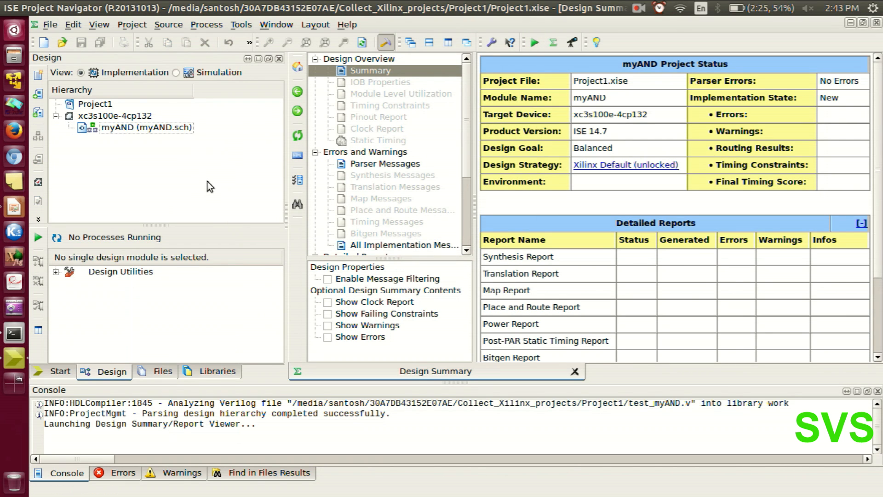
left_click(50, 24)
left_click(92, 116)
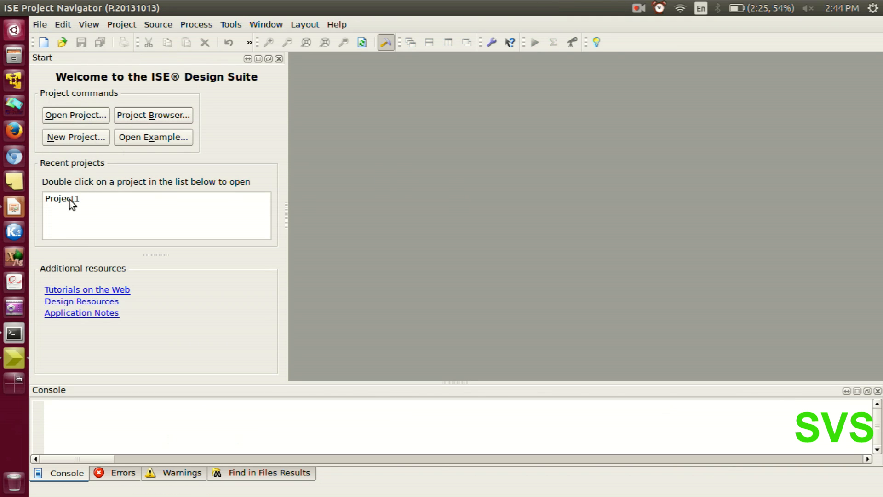
Open the existing project file Project1.xise from the Project1 folder.
left_click(110, 200)
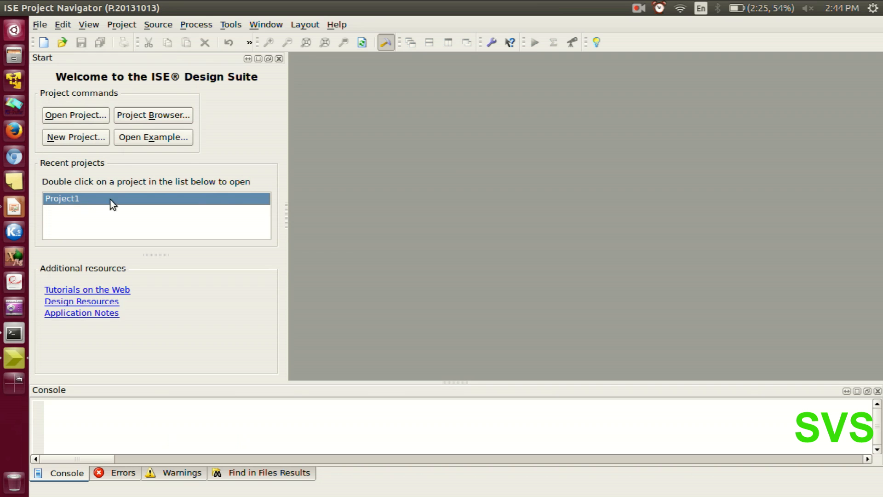
left_click(78, 116)
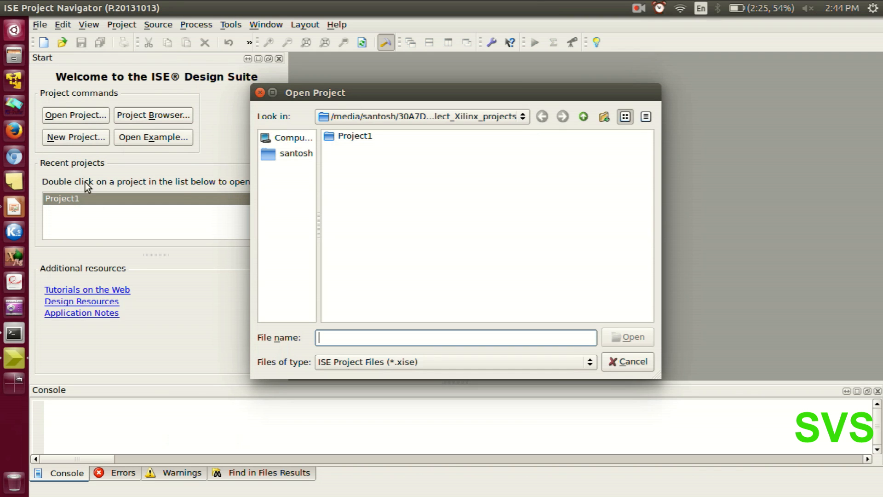
double_click(355, 137)
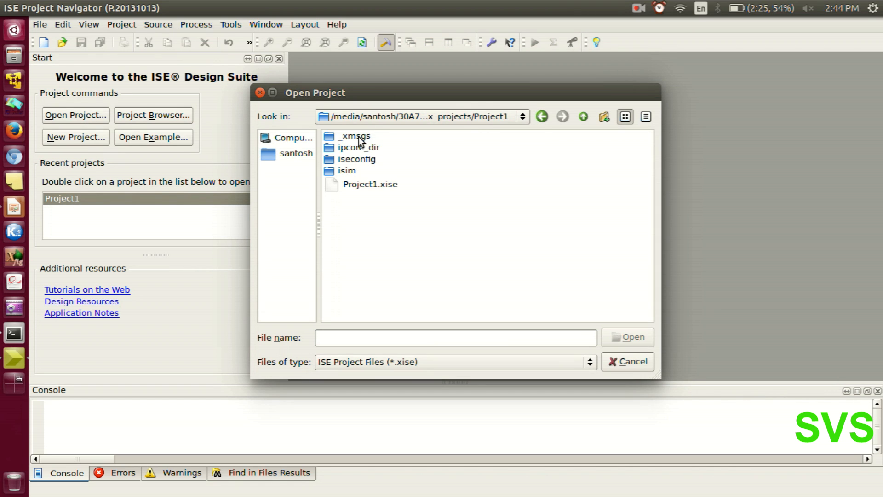
left_click(351, 187)
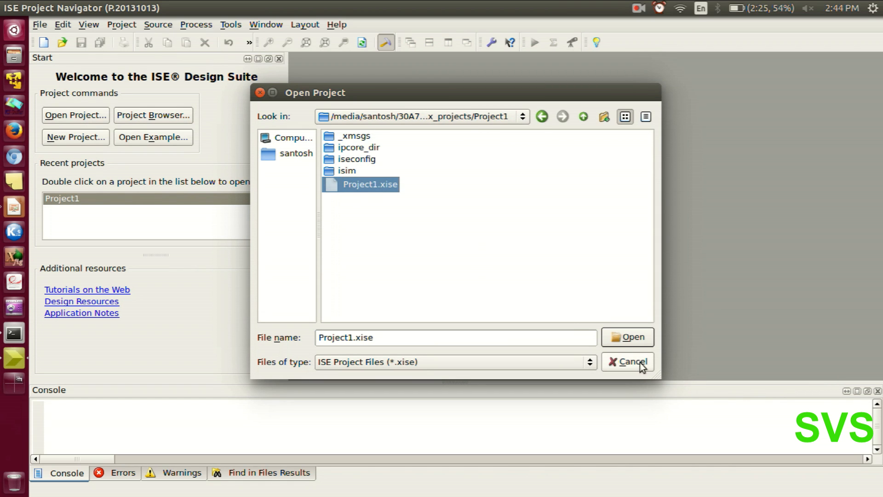
left_click(630, 337)
left_click(159, 164)
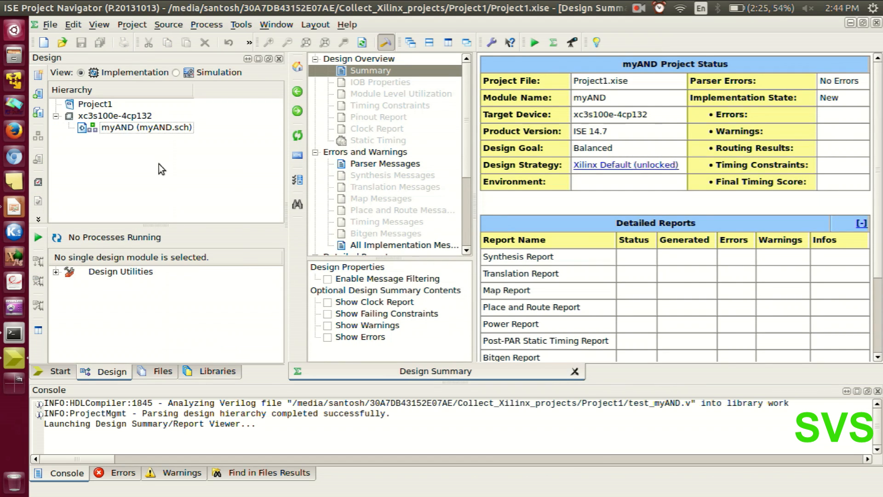
Add a new Schematic source named FullAdder to the project under the xc3s100e-4cp132 device.
left_click(115, 116)
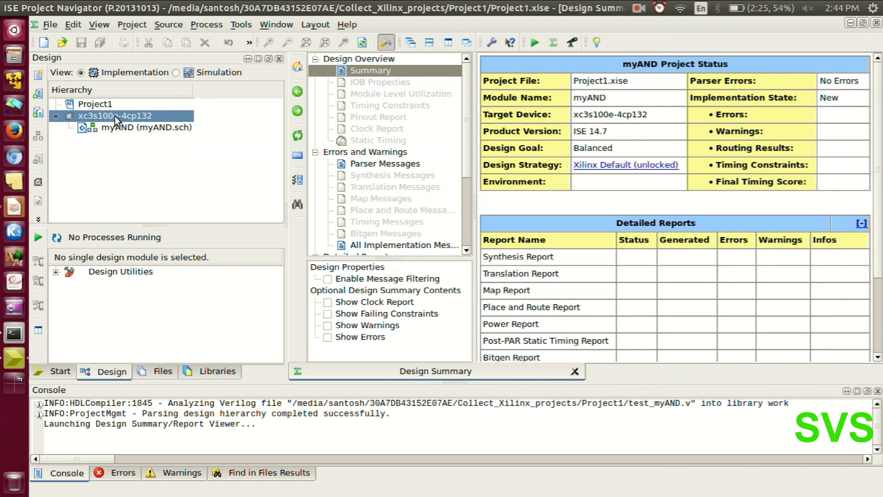
right_click(115, 116)
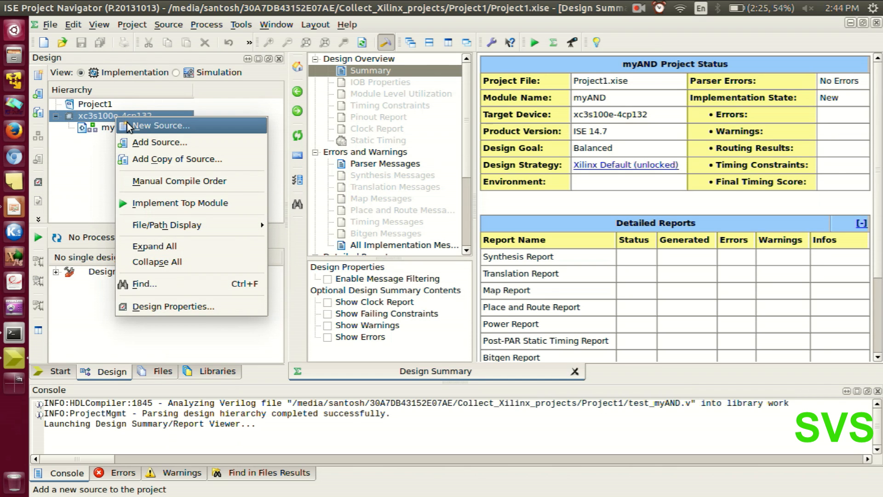
left_click(130, 127)
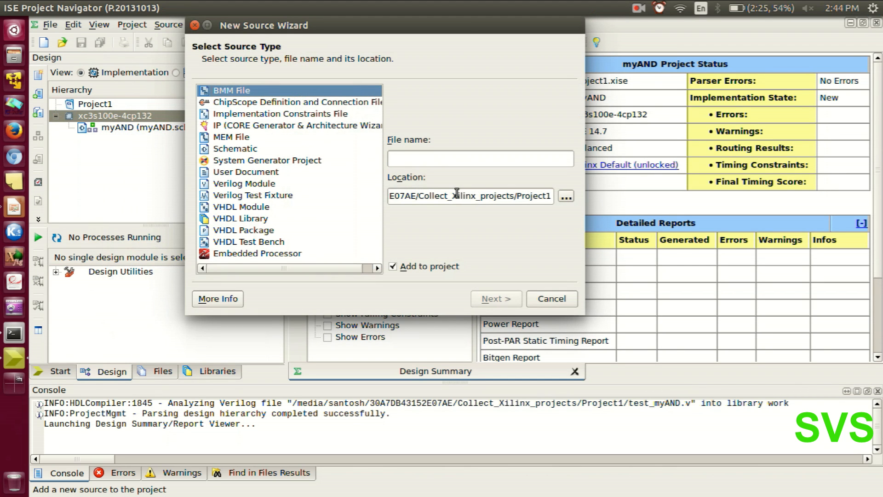
left_click(237, 148)
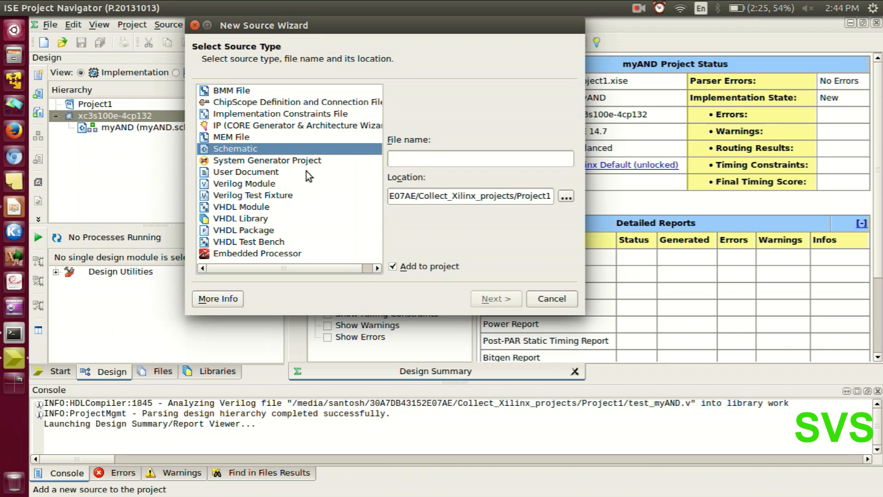
left_click(434, 161)
type("FullAdder")
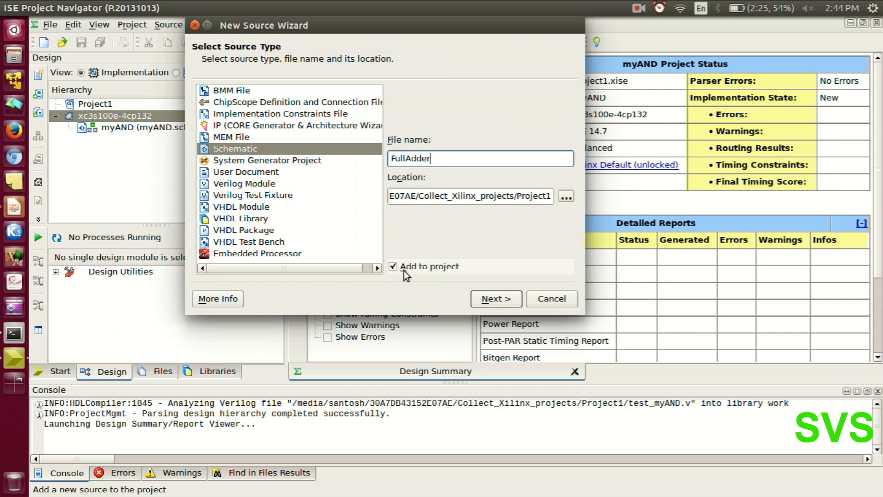
left_click(504, 302)
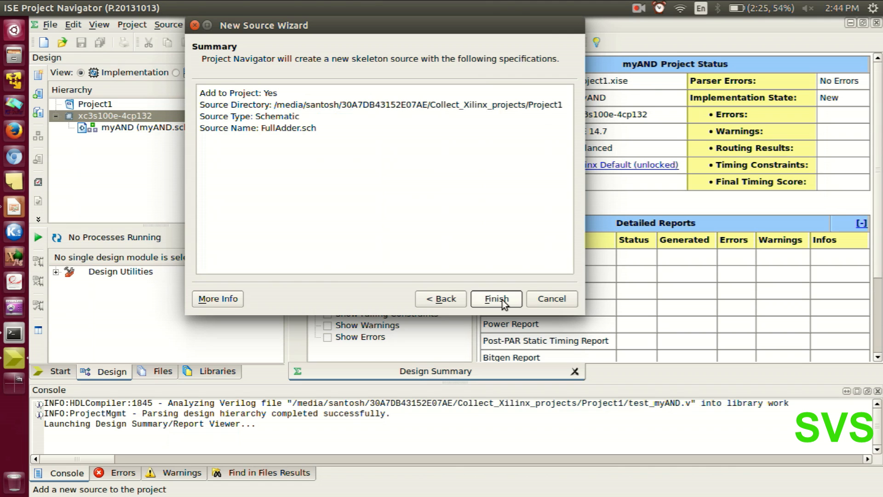
left_click(496, 299)
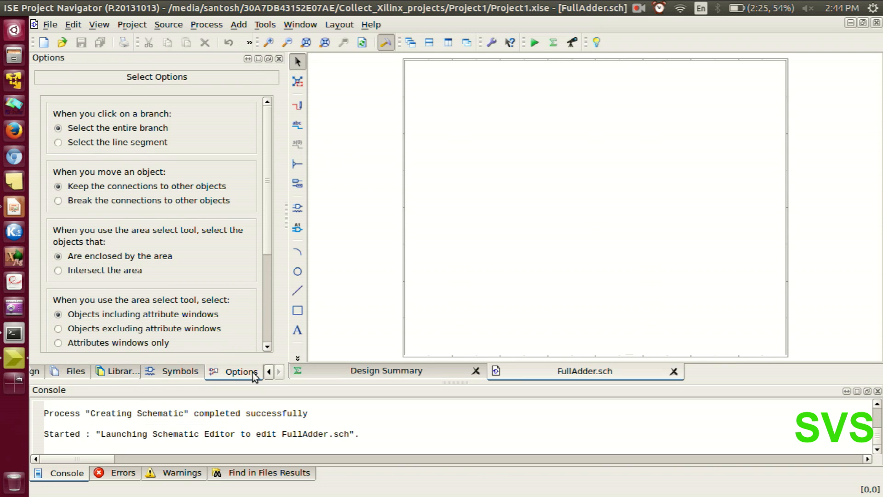
Show the design hierarchy and select the FullAdder schematic to view its processes.
left_click(270, 371)
left_click(270, 372)
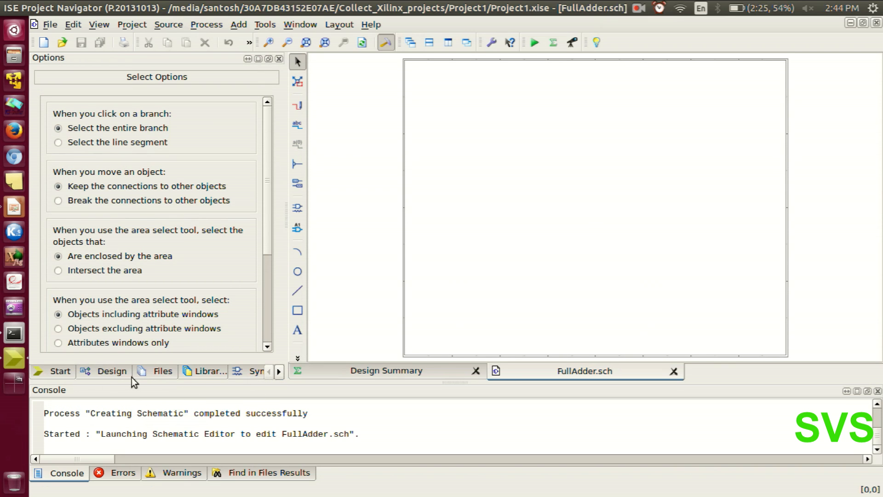
left_click(99, 373)
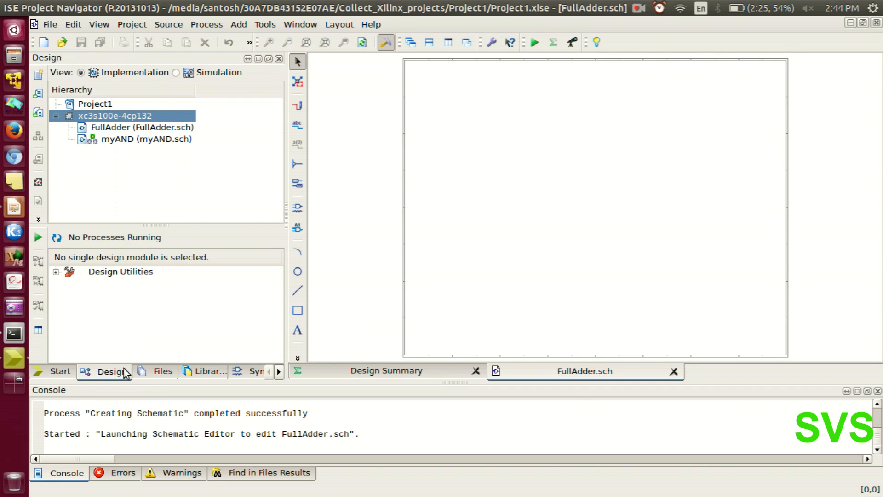
left_click(139, 129)
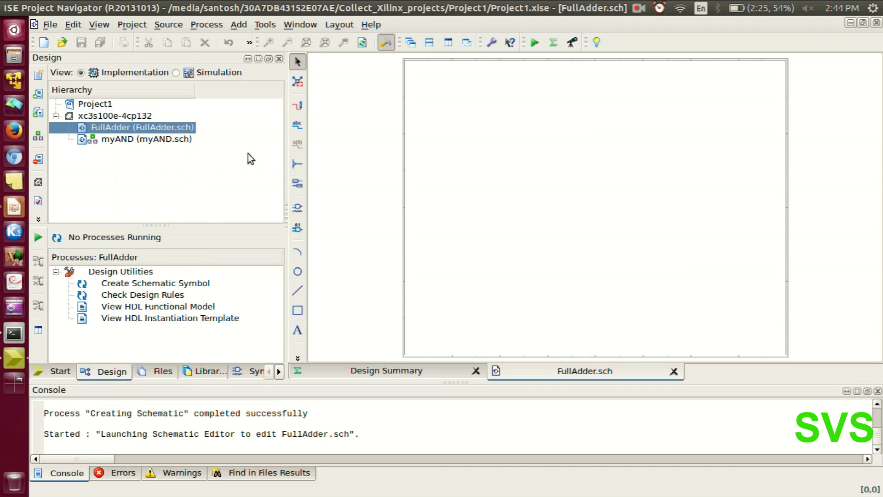
double_click(573, 236)
key("Escape")
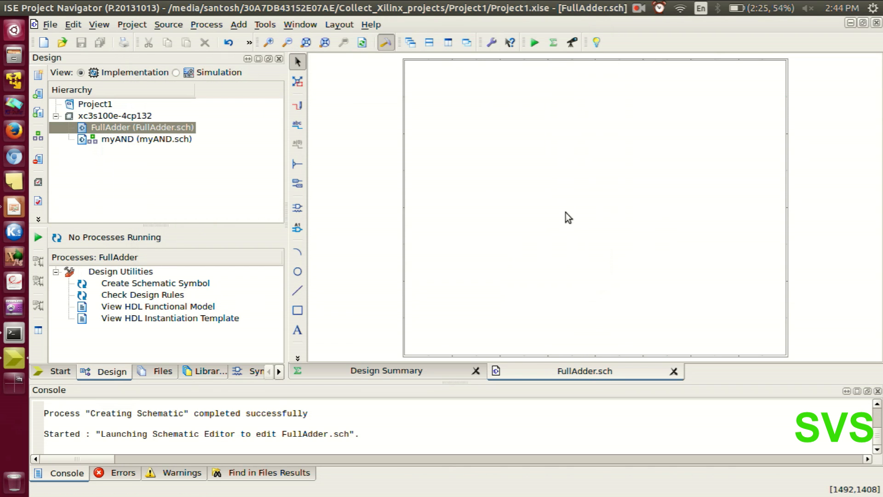
Show the schematic symbol library, check the full adder sum and carry equations in the LibreOffice Impress presentation, and return to ISE Project Navigator.
left_click(282, 372)
left_click(241, 373)
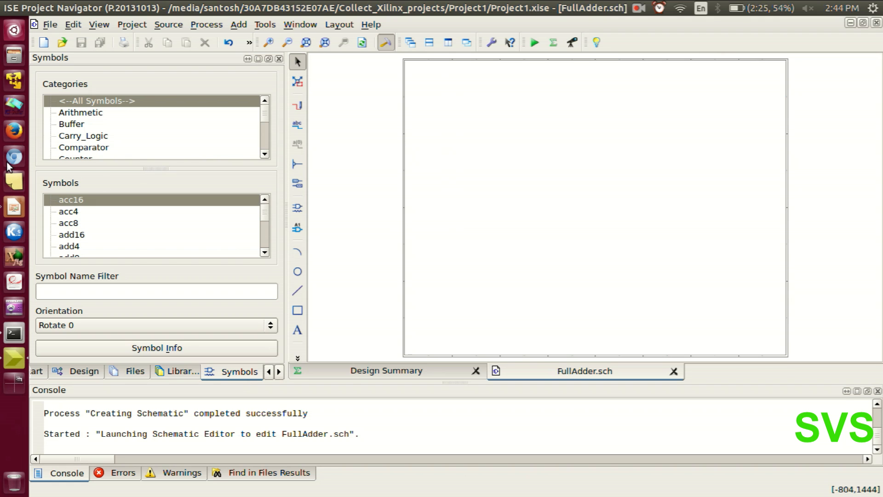
left_click(14, 208)
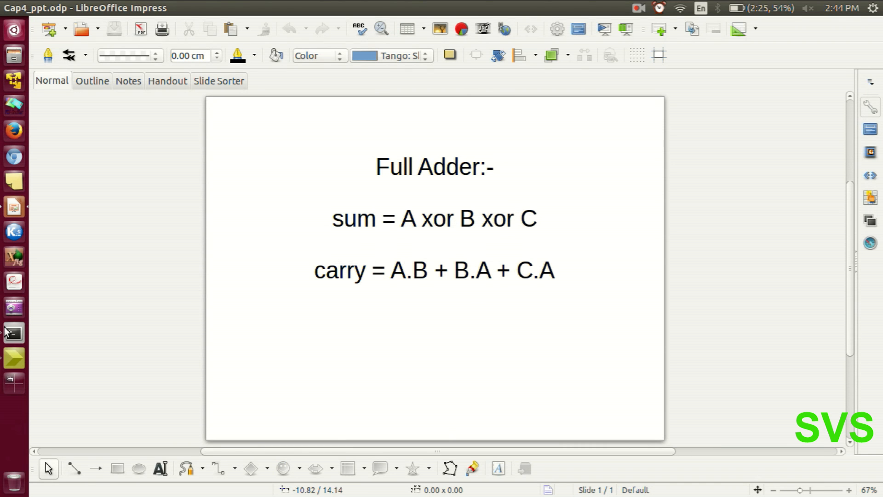
key("alt+Tab")
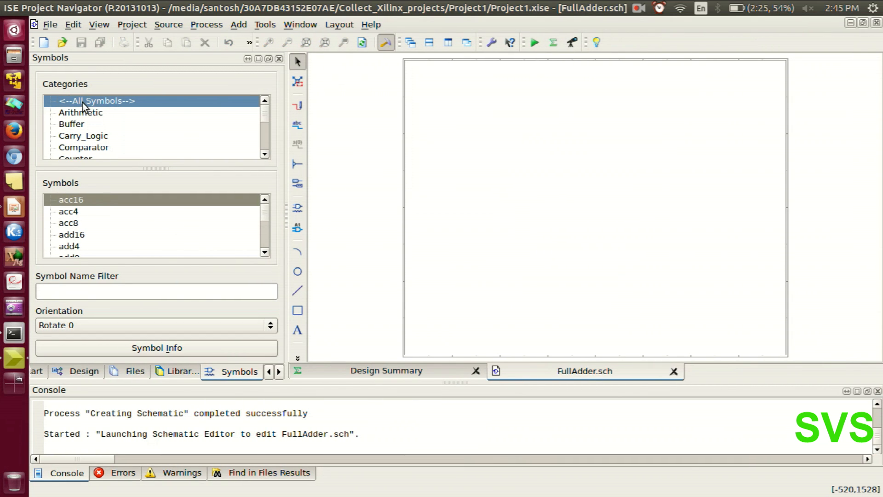
Filter the symbols for xor3 and place one three-input XOR gate near the upper middle of the schematic sheet.
left_click(73, 293)
type("xo")
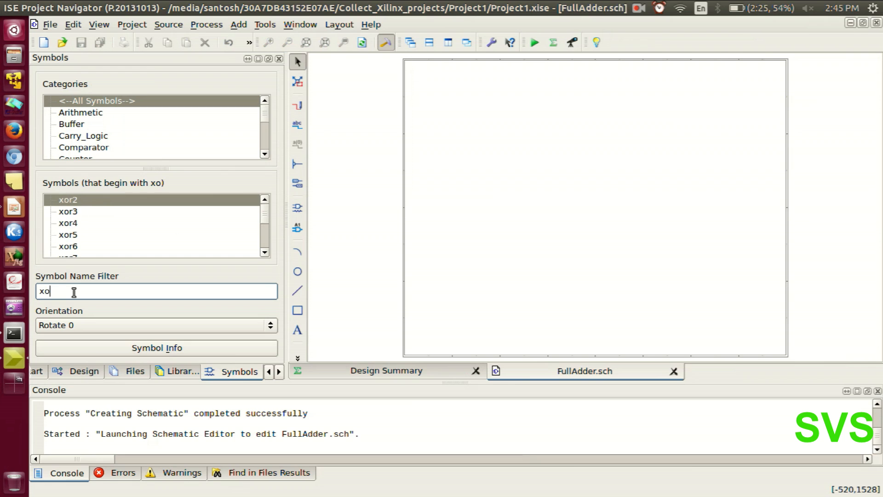
type("r3")
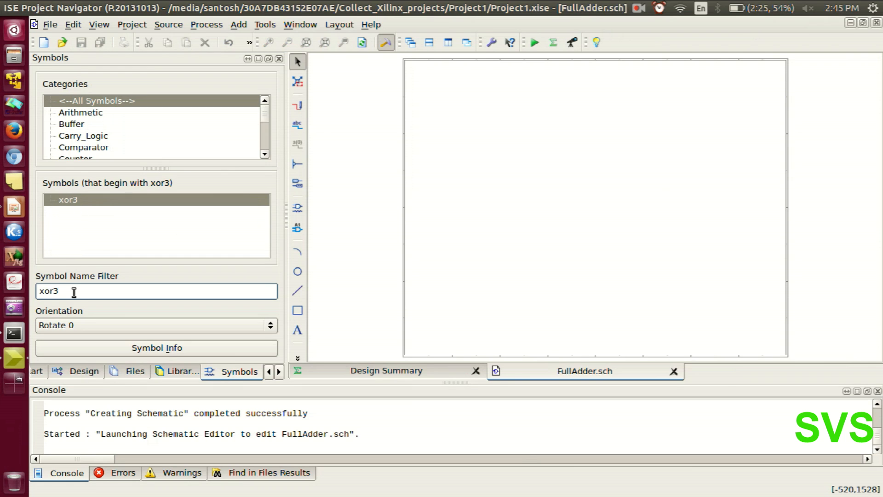
left_click(68, 200)
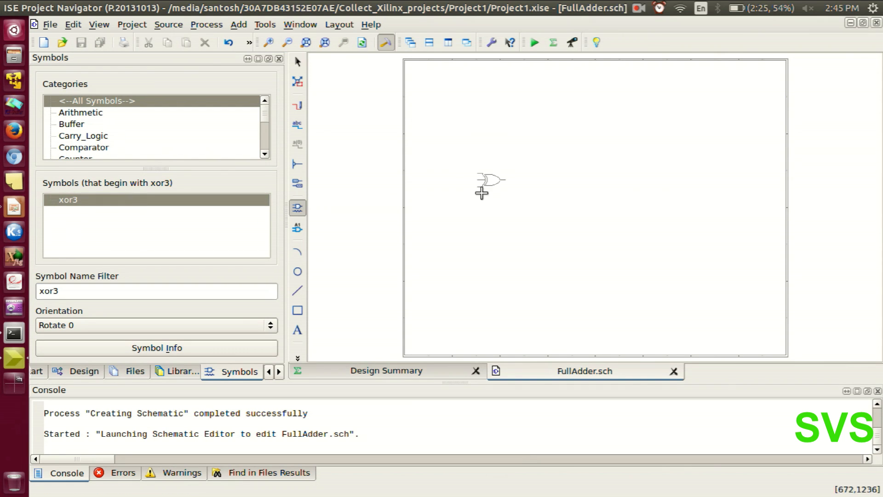
left_click(602, 186)
key("Escape")
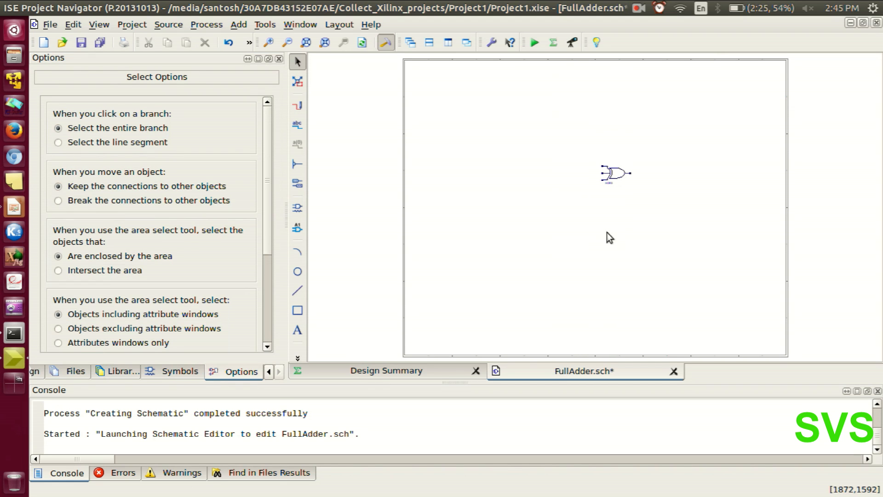
Filter the symbols for and2 and place three two-input AND gates in a vertical column below and left of the XOR gate.
left_click(164, 369)
left_click(105, 290)
type("a")
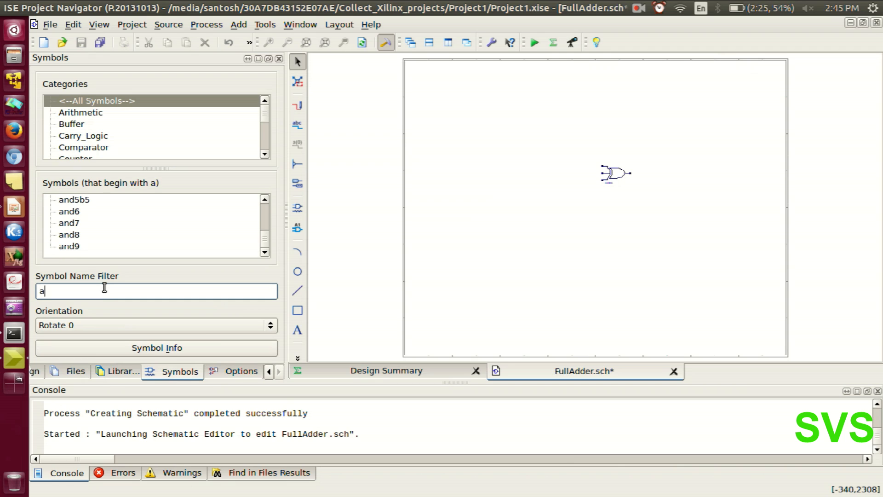
type("nd2")
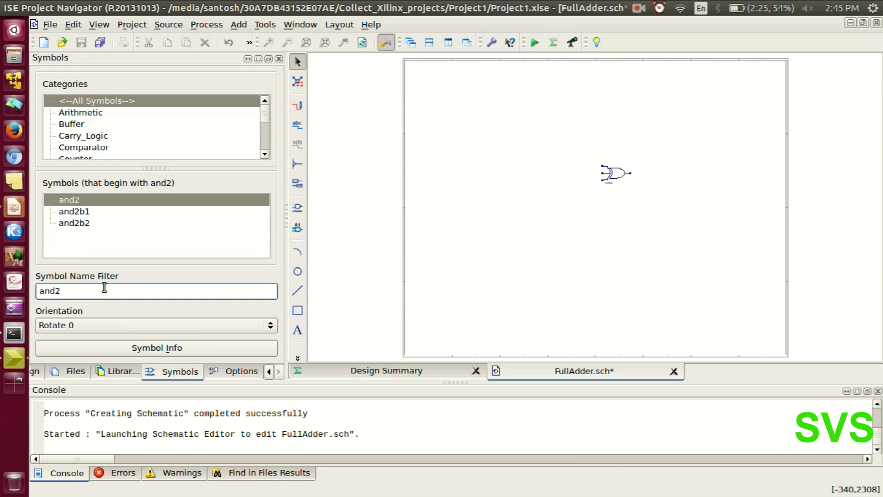
left_click(68, 200)
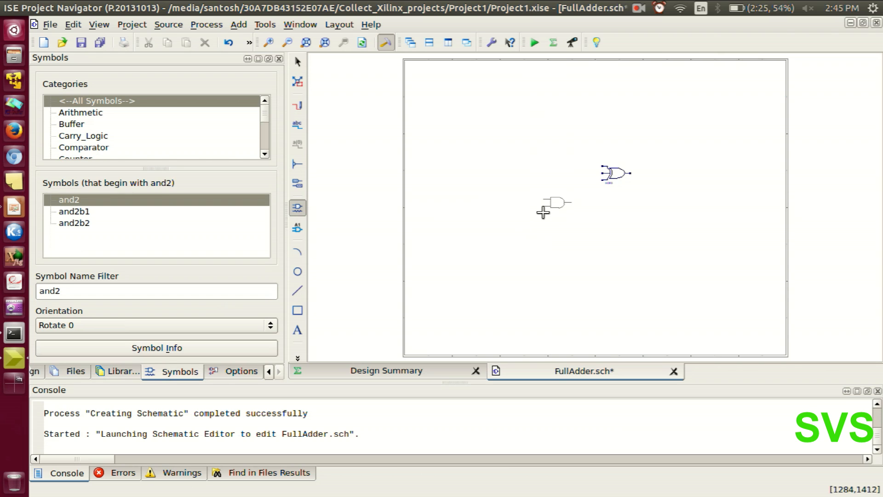
left_click(543, 212)
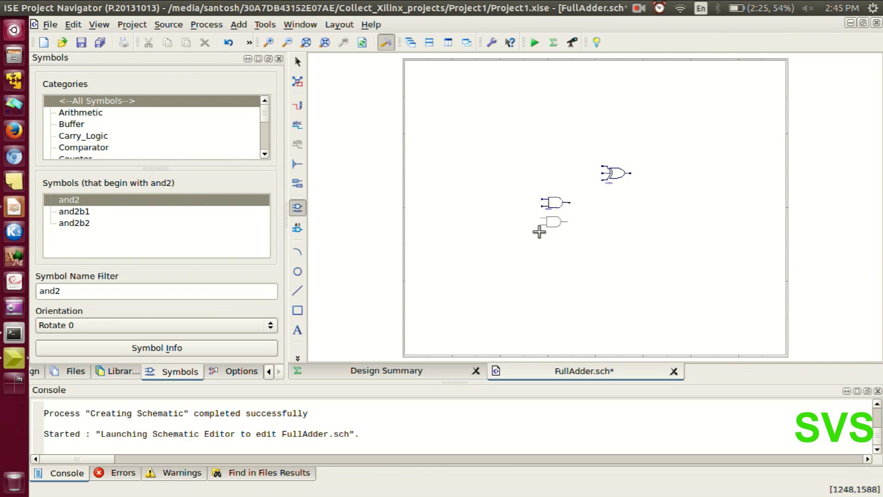
left_click(541, 231)
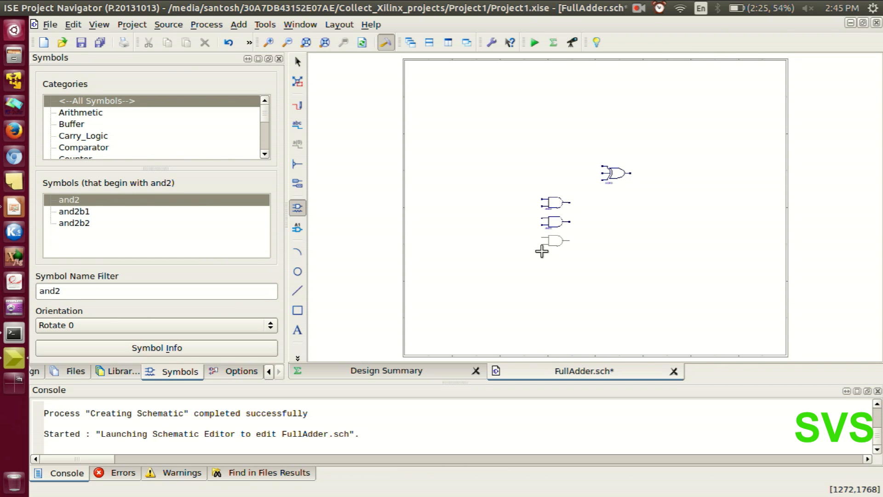
left_click(542, 251)
key("Escape")
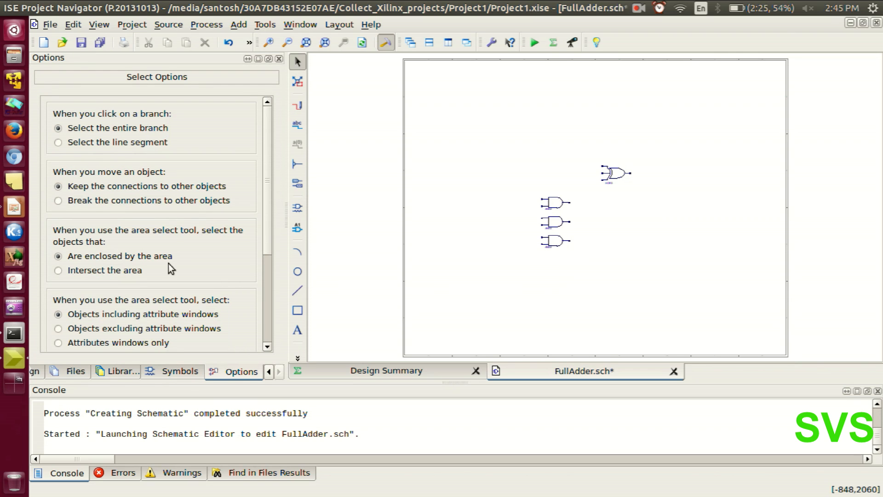
Filter the symbols for or3 and place one three-input OR gate to the right of the middle AND gate.
left_click(154, 374)
left_click(112, 294)
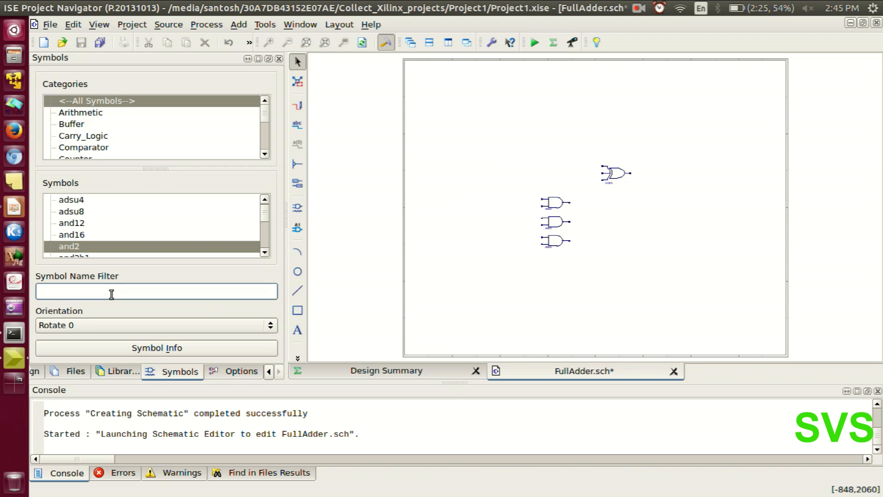
type("or3")
left_click(67, 198)
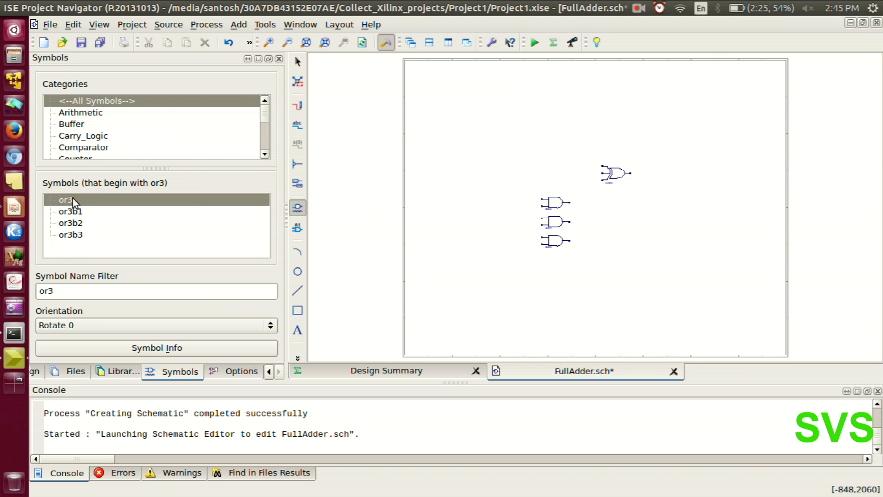
left_click(598, 235)
key("Escape")
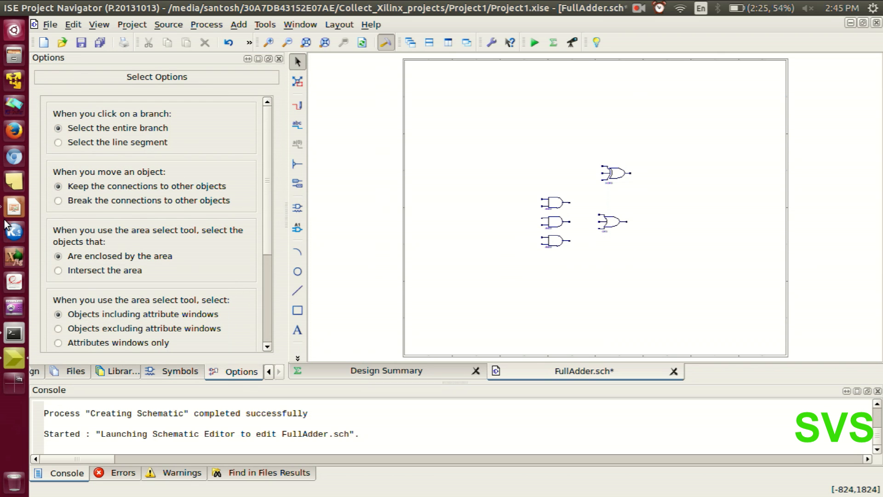
Review the full adder sum and carry equations in the LibreOffice Impress presentation, and return to ISE Project Navigator.
left_click(13, 207)
left_click(361, 234)
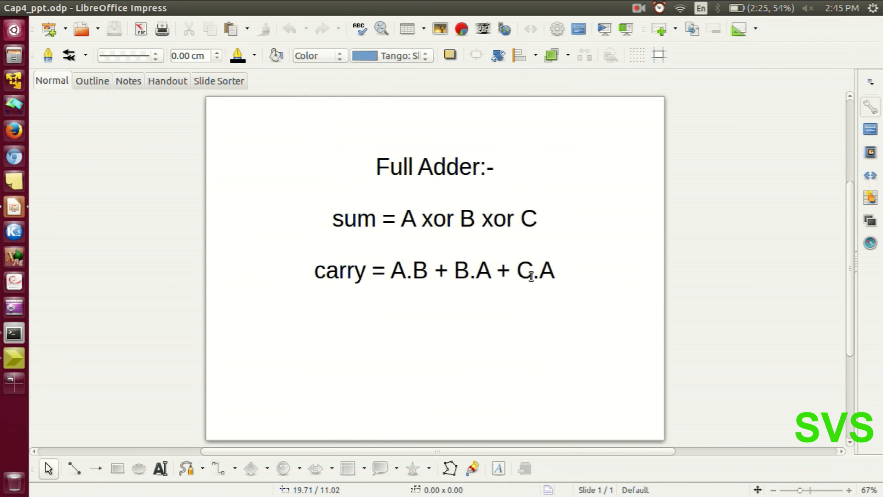
left_click(13, 358)
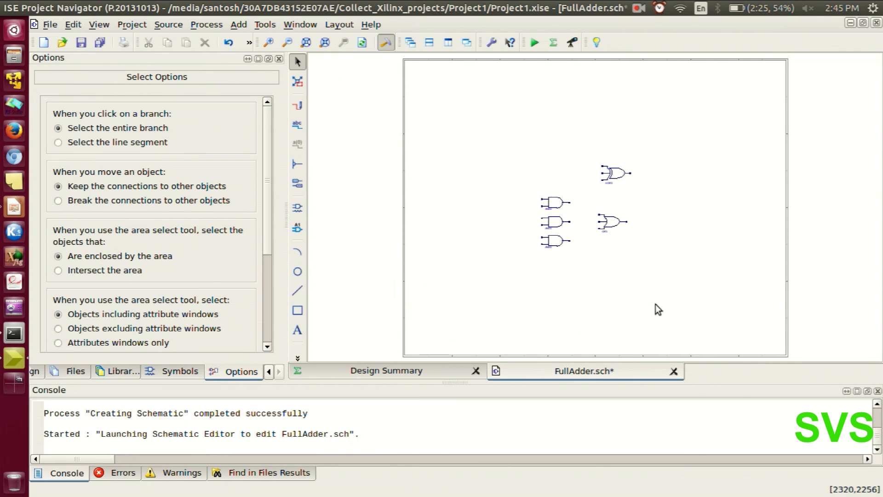
Draw a long horizontal wire leftward from the XOR3 gate's upper input, ending to the left of the AND gates.
scroll(616, 214, "up", 3)
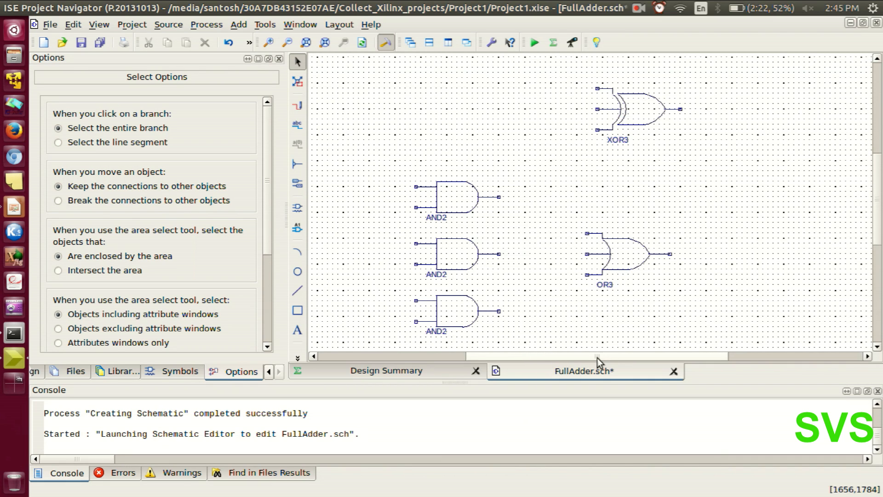
left_click_drag(597, 358, 582, 358)
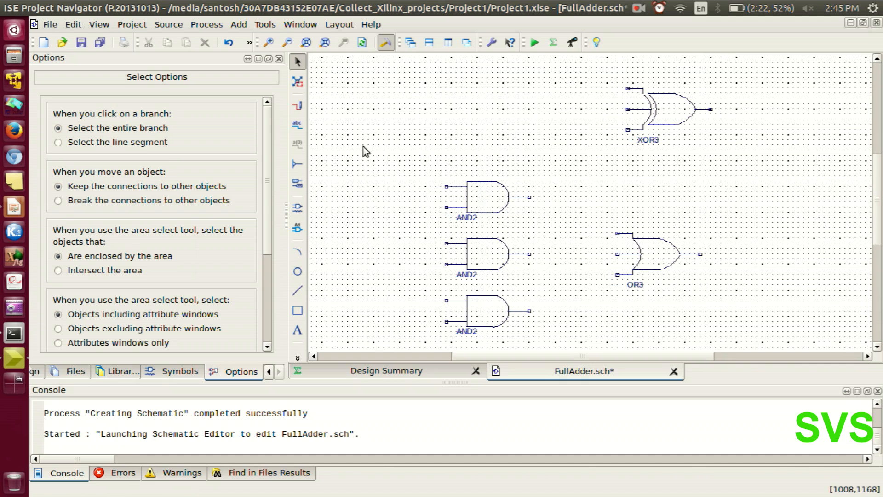
left_click(297, 109)
left_click(627, 89)
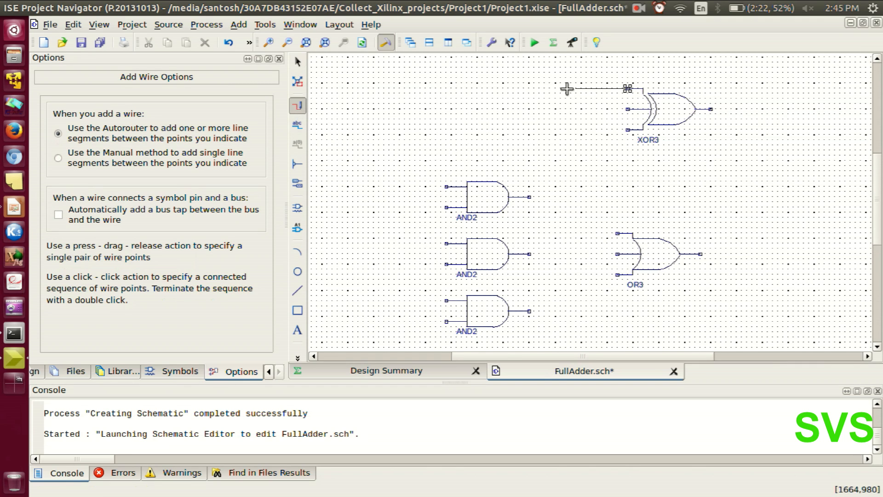
double_click(347, 87)
key("Escape")
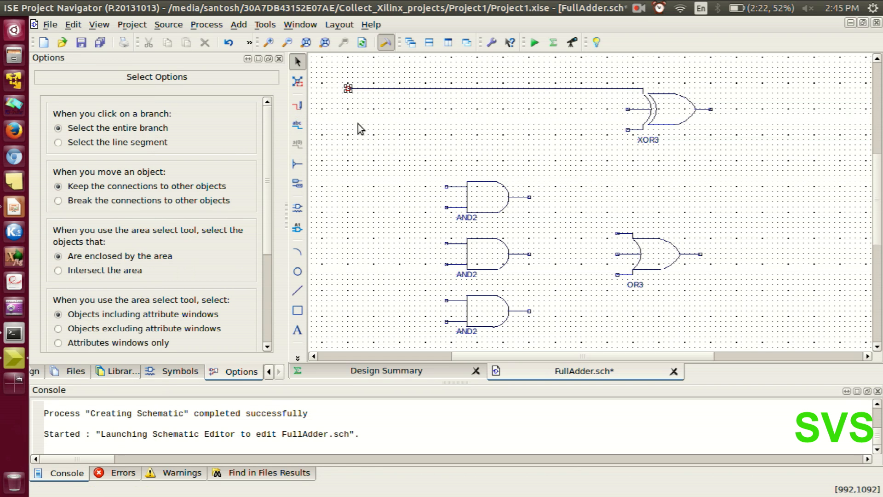
Draw matching horizontal wires from the XOR3 gate's middle and lower inputs, ending in line with the first wire's left end.
right_click(533, 117)
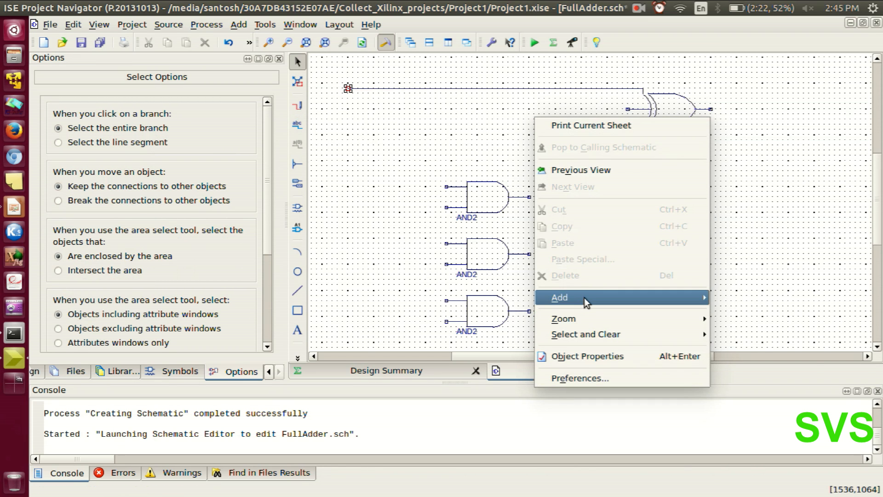
mouse_move(627, 299)
left_click(750, 298)
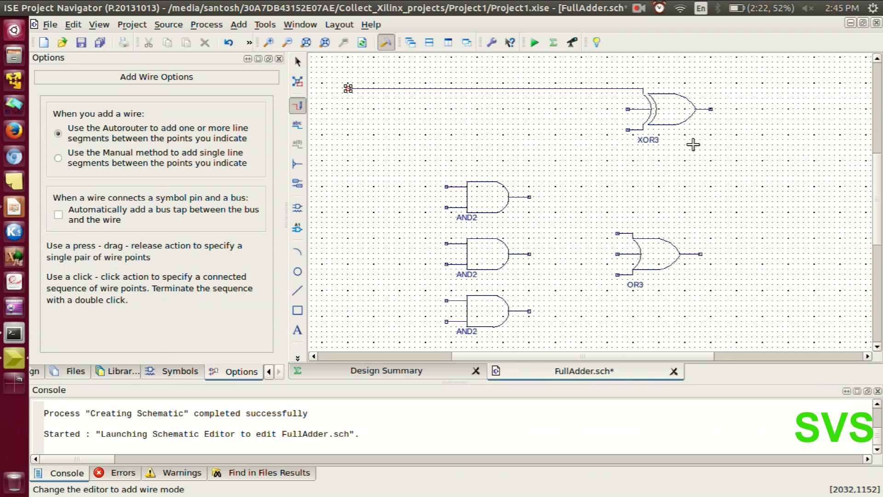
left_click(627, 109)
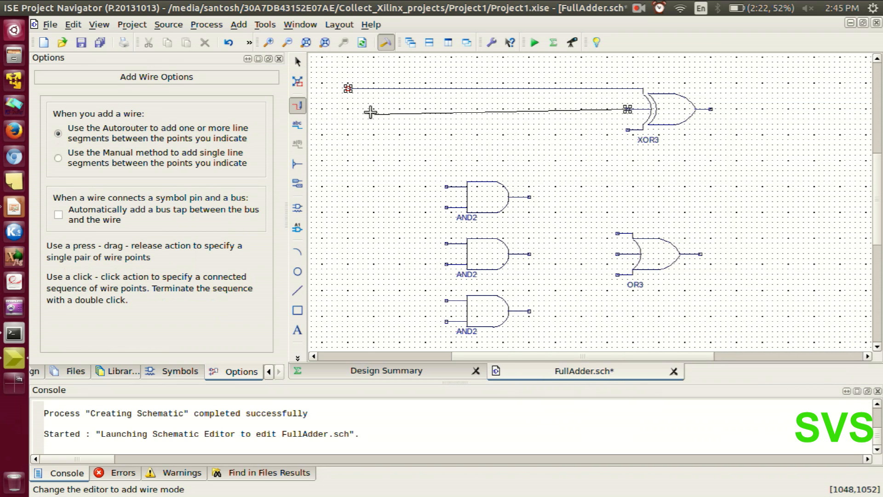
double_click(347, 109)
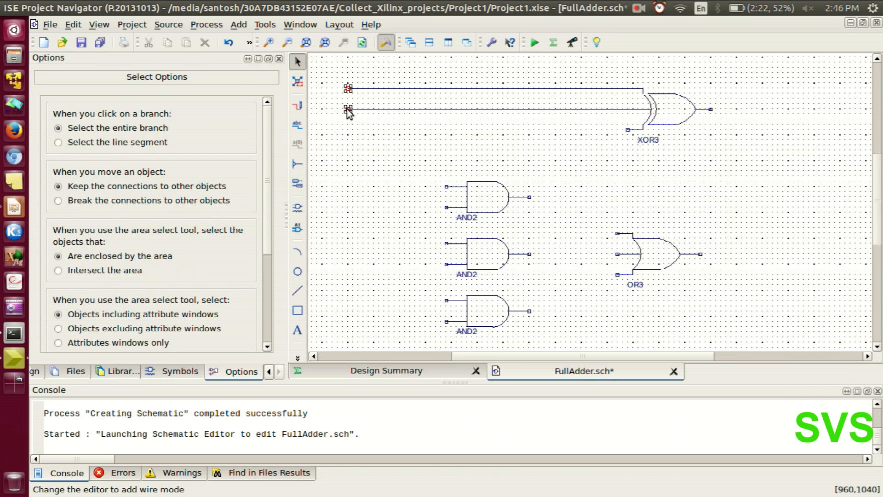
left_click(299, 107)
left_click(628, 130)
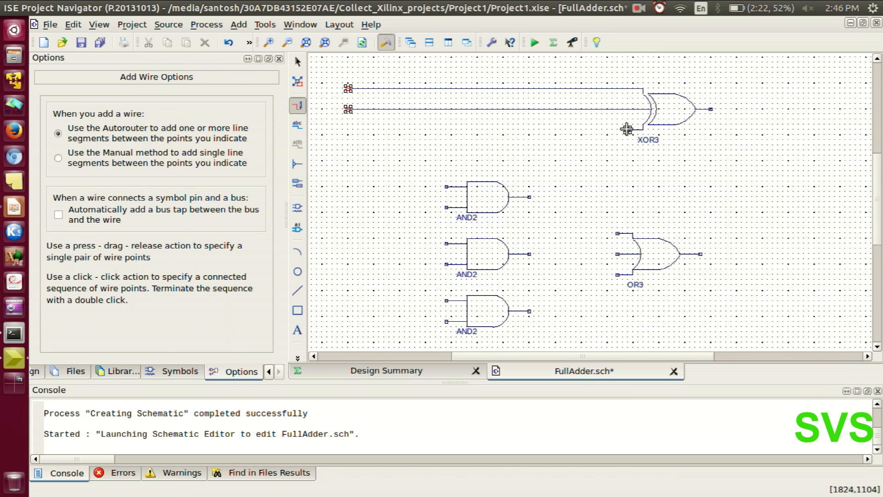
double_click(346, 129)
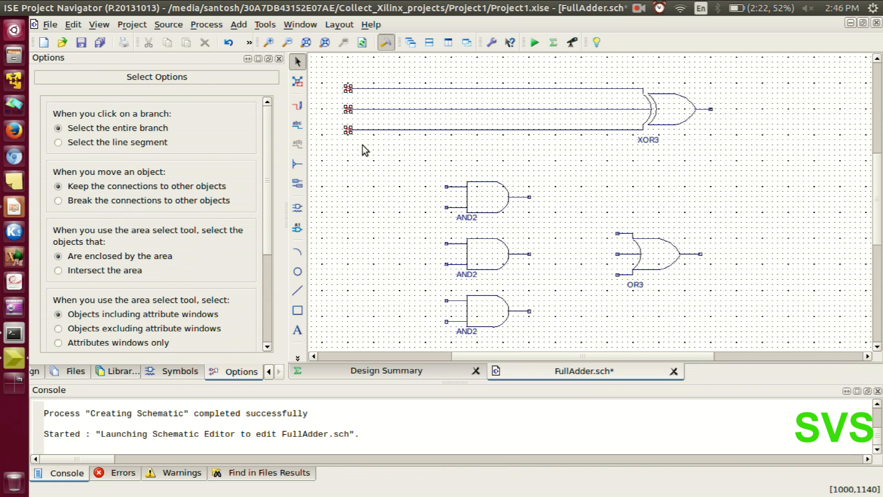
Branch the first input wire to the upper input of the top AND2 gate and the lower input of the bottom AND2 gate.
scroll(418, 200, "down", 3)
scroll(417, 200, "up", 3)
left_click(298, 108)
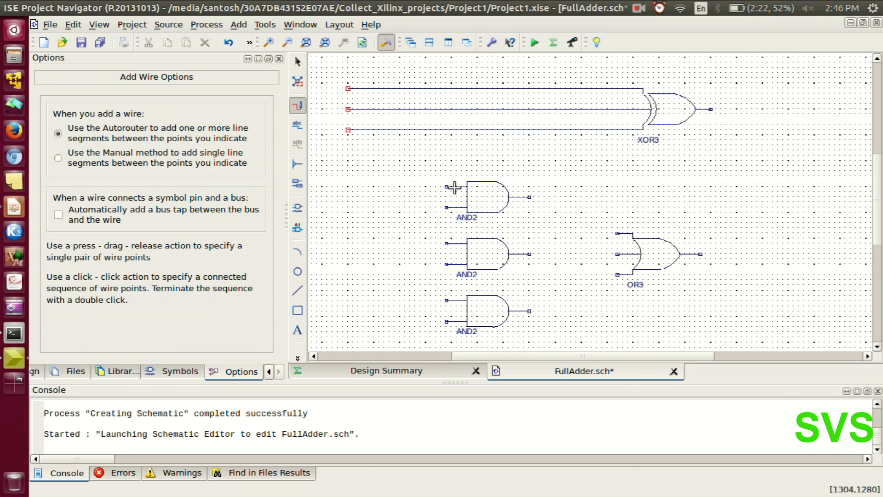
left_click(384, 89)
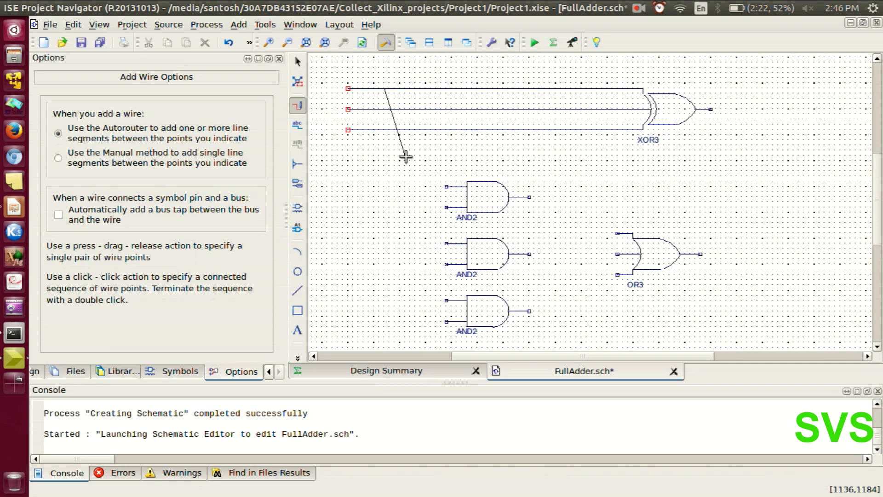
left_click(447, 186)
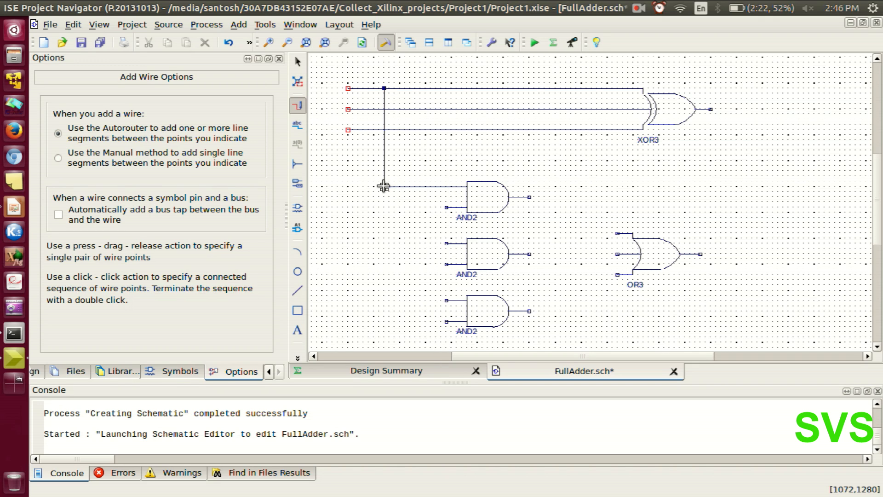
left_click(383, 186)
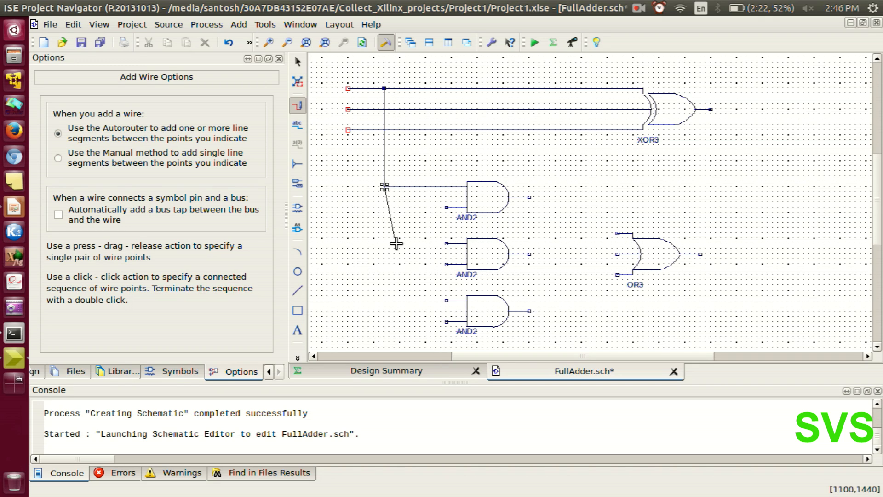
left_click(447, 321)
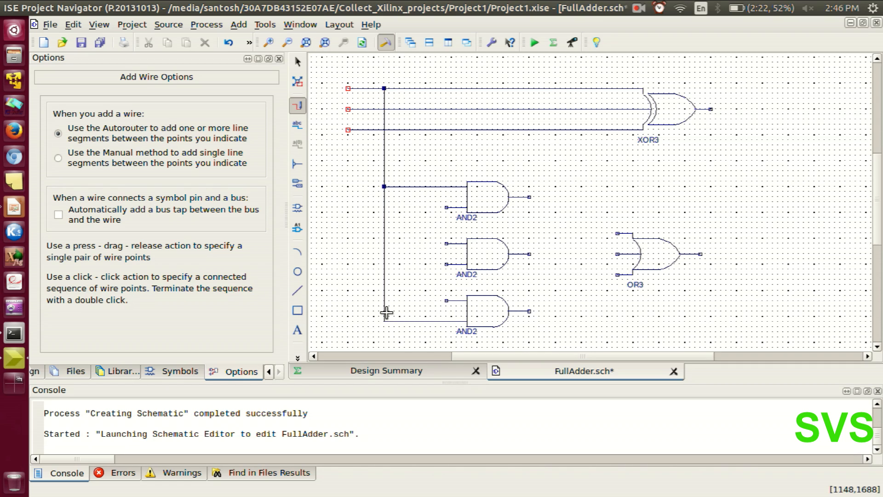
Branch the second input wire to the lower input of the top AND2 gate and the upper input of the middle AND2 gate.
left_click(405, 110)
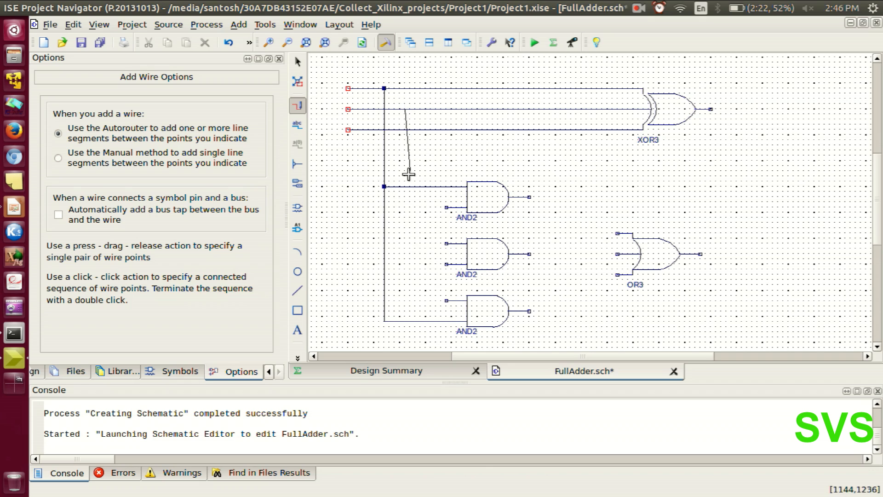
left_click(444, 207)
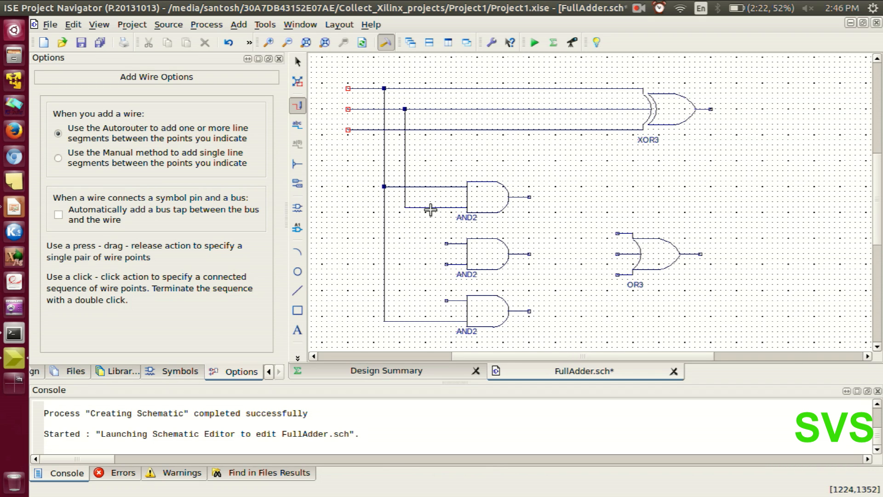
left_click(405, 208)
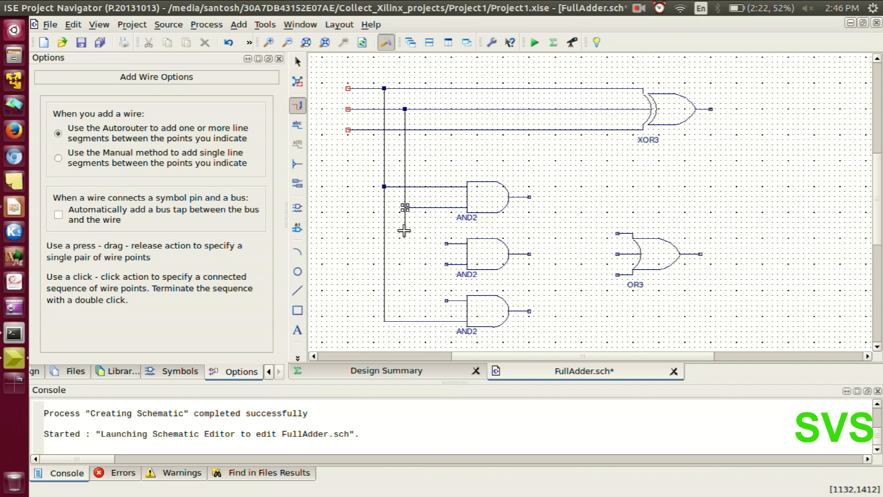
left_click(445, 243)
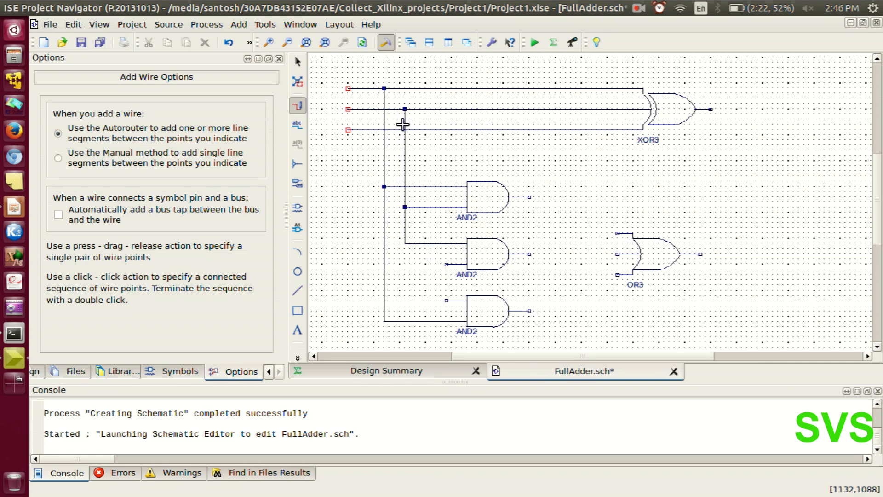
Branch the third input wire to the lower input of the middle AND2 gate and the upper input of the bottom AND2 gate.
left_click(424, 130)
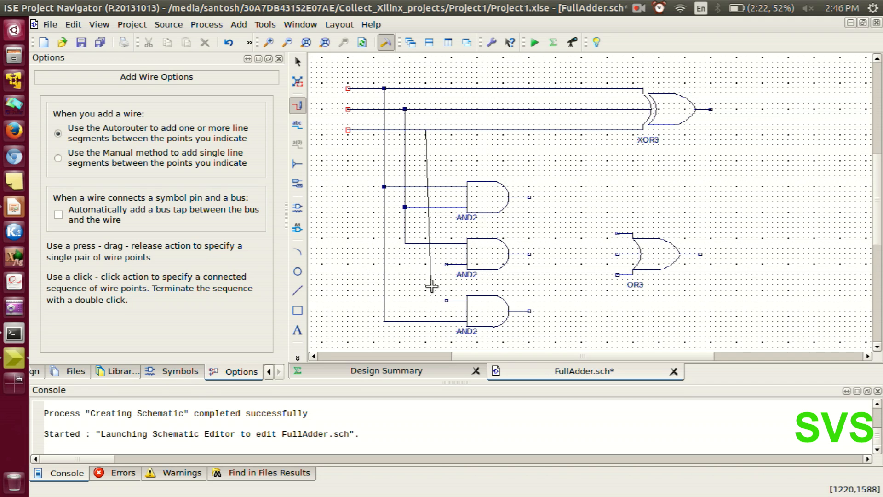
left_click(445, 265)
left_click(425, 263)
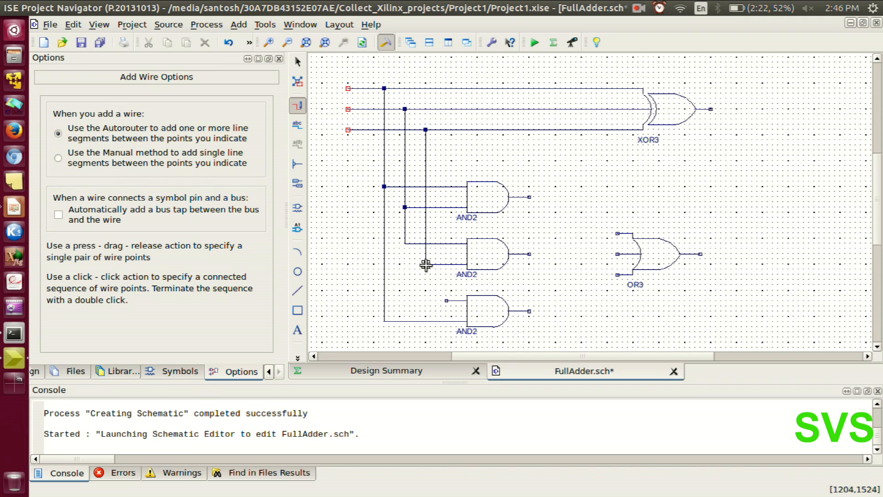
double_click(445, 300)
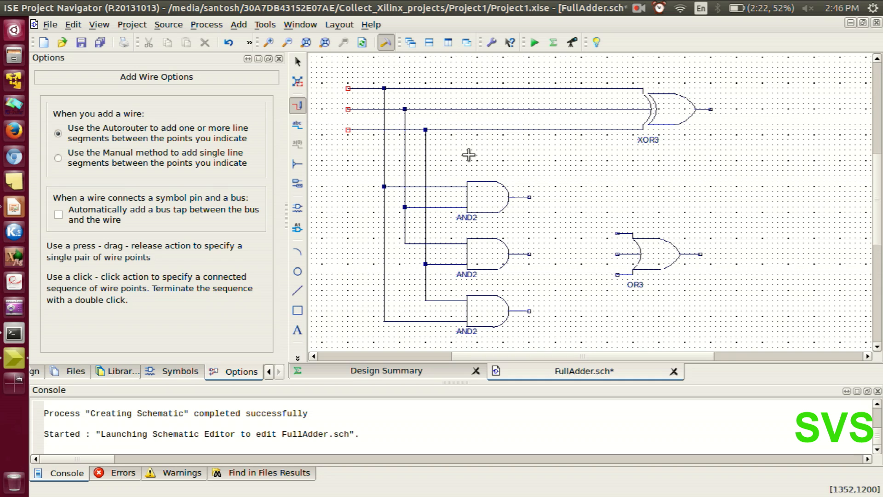
Wire the outputs of the top, bottom and middle AND2 gates to the matching inputs of the OR3 gate.
left_click(529, 197)
double_click(618, 232)
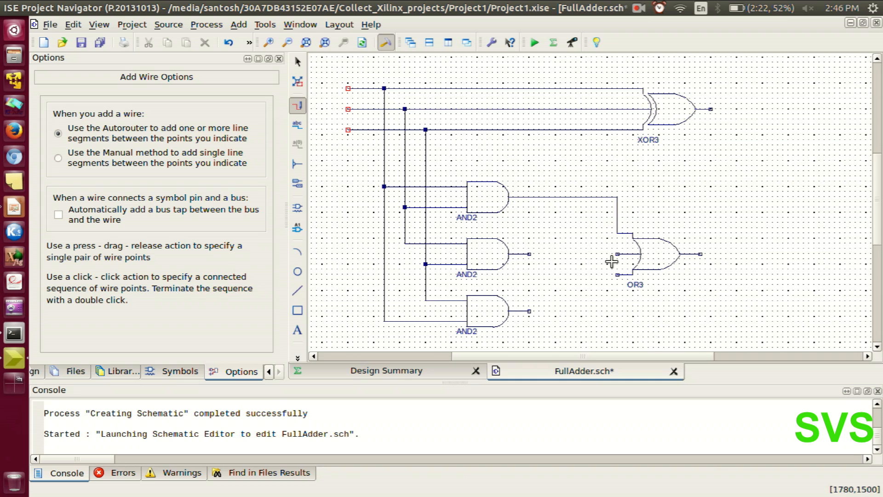
left_click(529, 311)
double_click(618, 274)
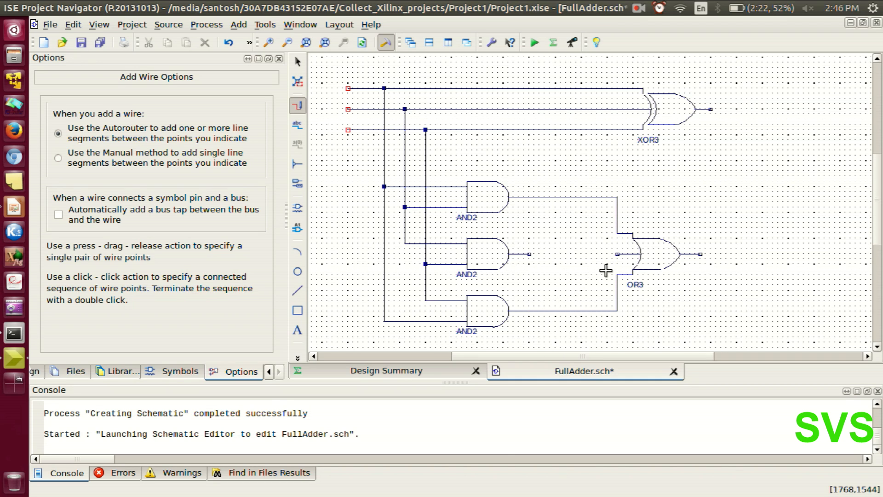
left_click(529, 253)
double_click(617, 254)
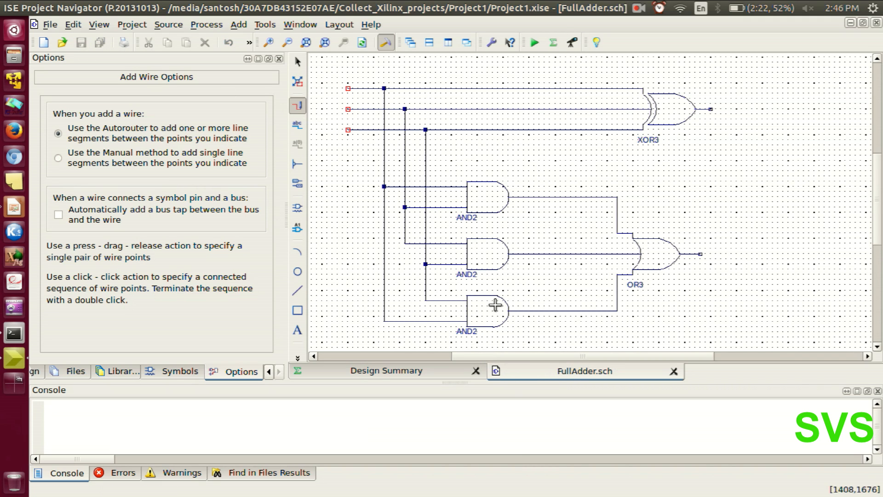
Add input I/O markers to the open left ends of the three horizontal input wires.
scroll(516, 279, "right", 2)
scroll(517, 279, "left", 4)
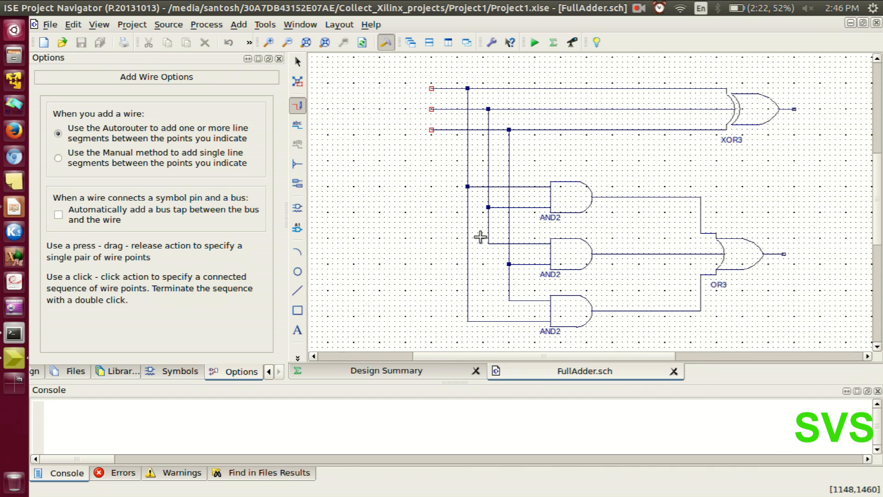
left_click(295, 186)
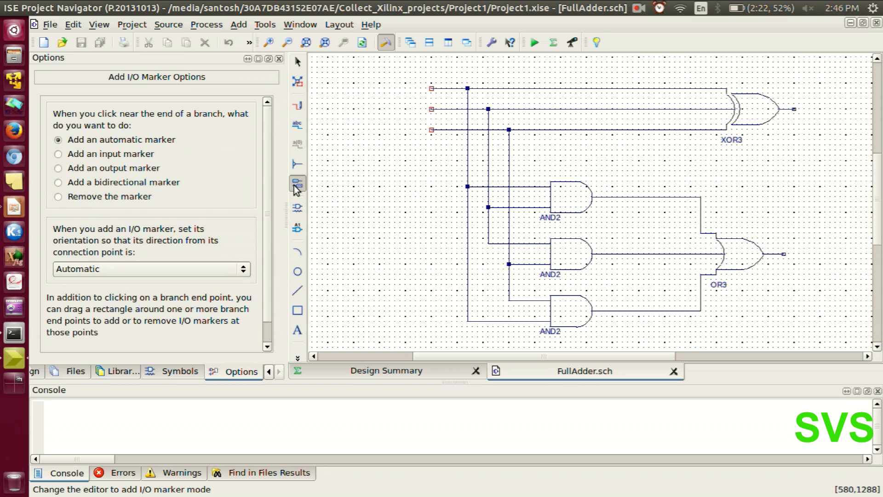
left_click(58, 154)
left_click(432, 89)
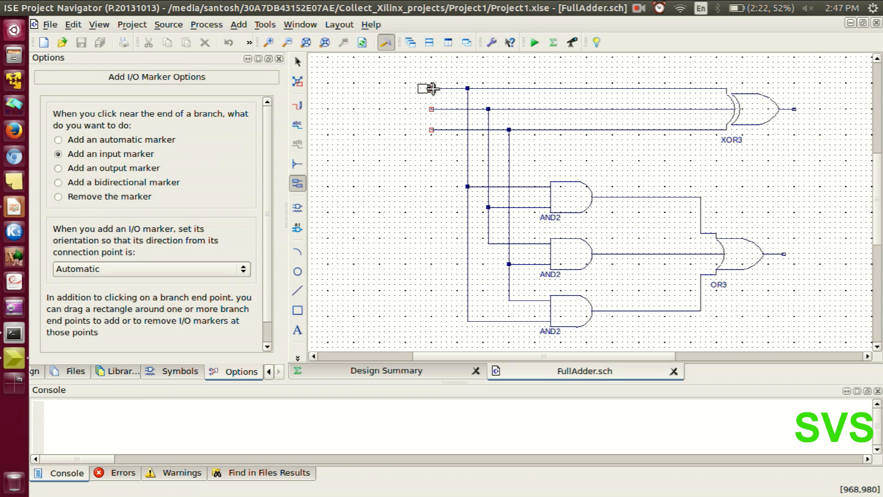
left_click(431, 89)
left_click(431, 109)
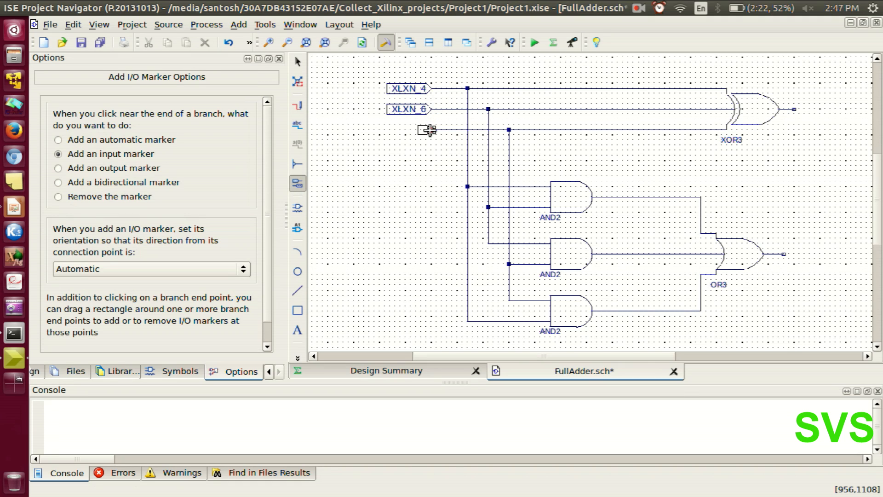
left_click(431, 129)
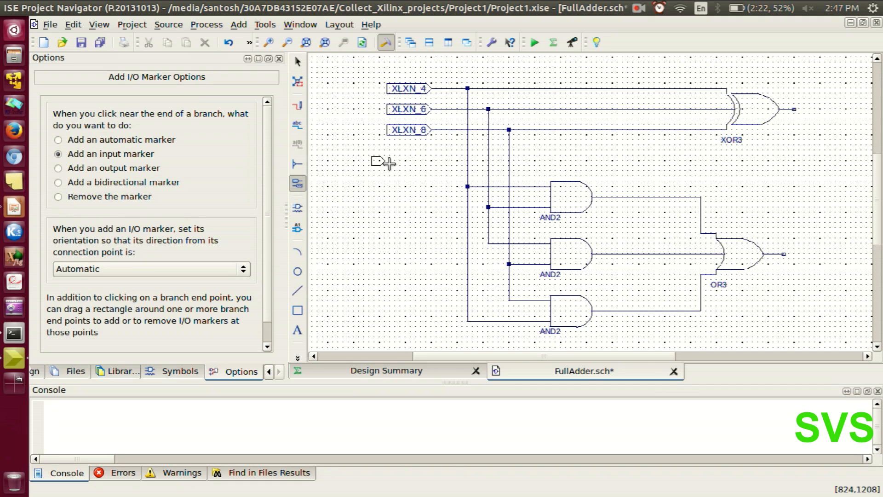
Add output I/O markers to the outputs of the XOR3 and OR3 gates.
left_click(58, 168)
left_click(543, 244)
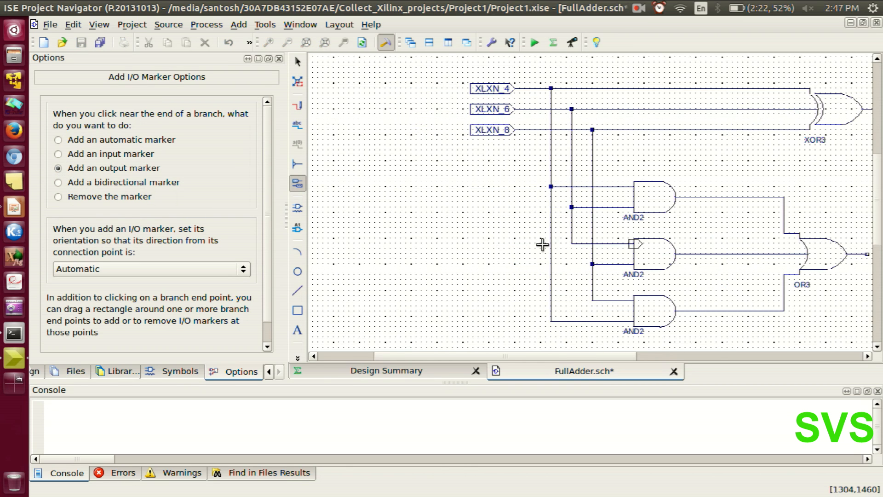
scroll(543, 244, "right", 2)
left_click(712, 111)
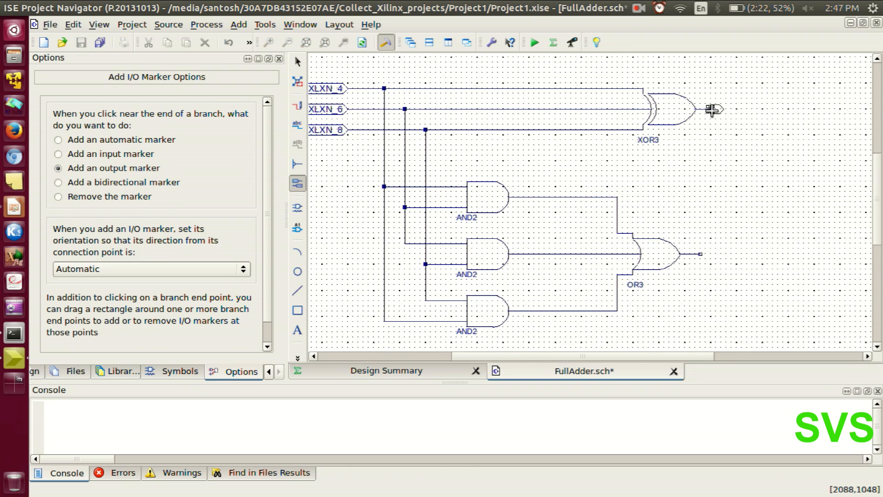
left_click(576, 216)
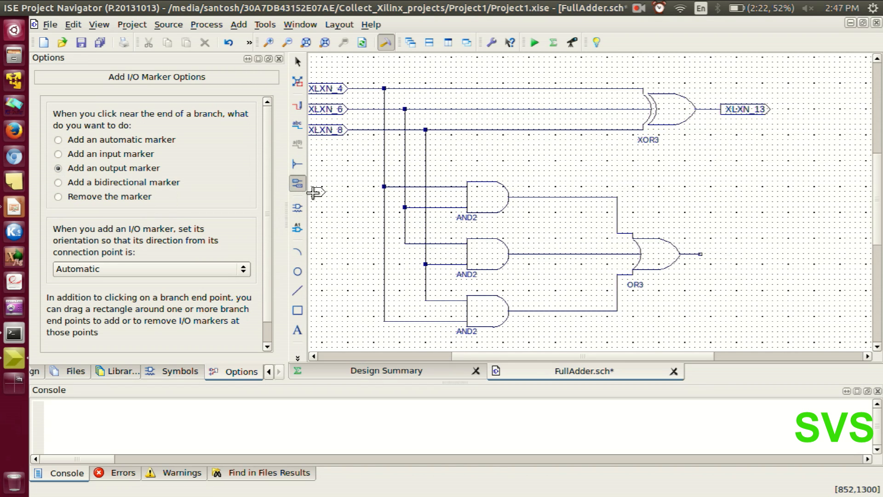
left_click(699, 254)
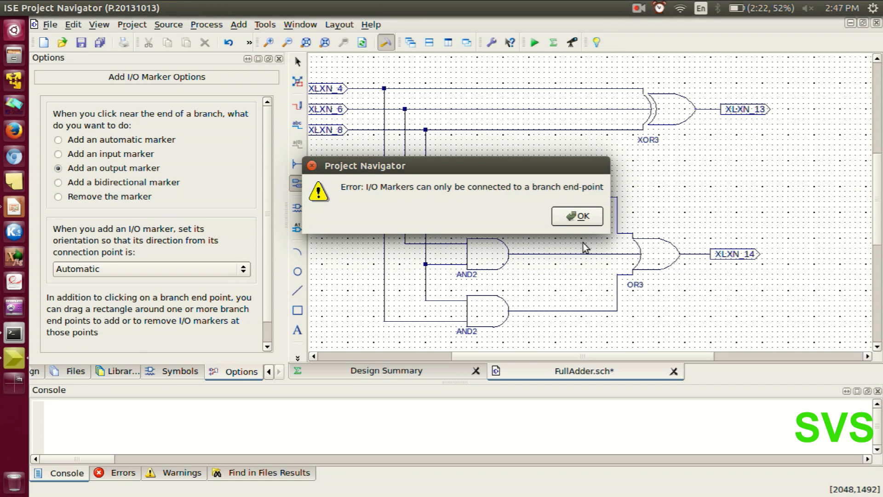
Dismiss the I/O marker error, leave the marker tool and save all open files.
left_click(570, 217)
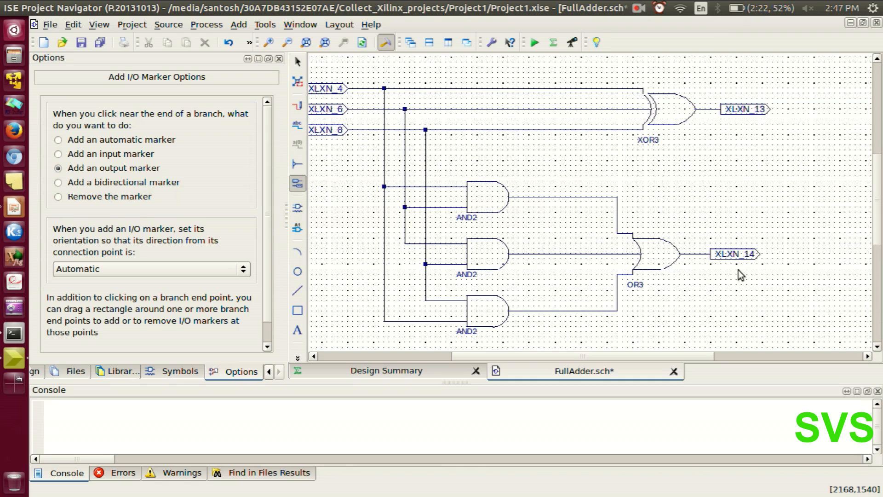
key("Escape")
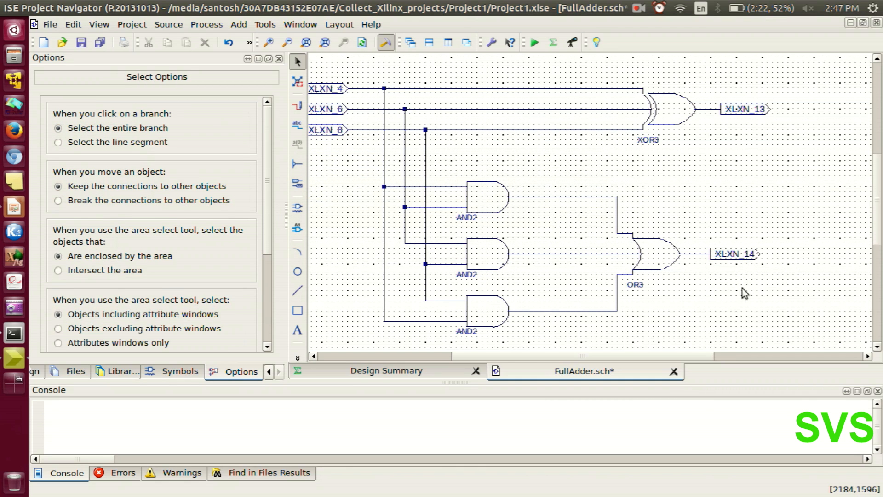
scroll(507, 203, "down", 1)
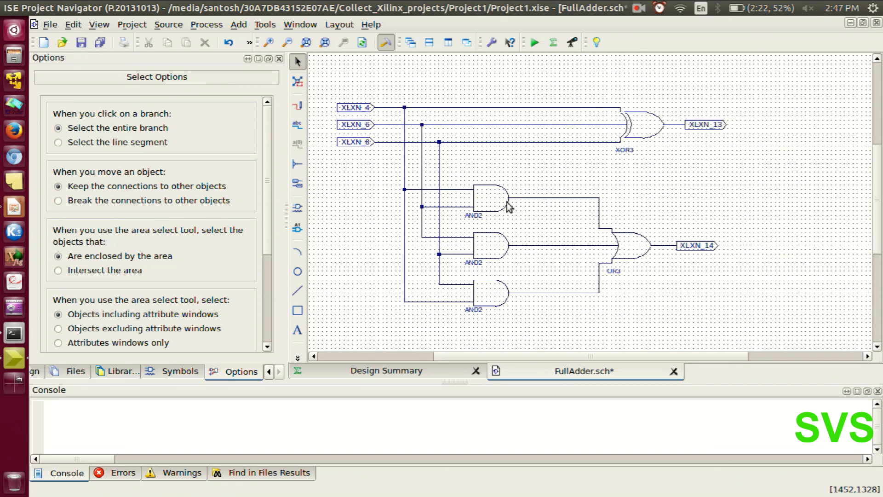
left_click(101, 42)
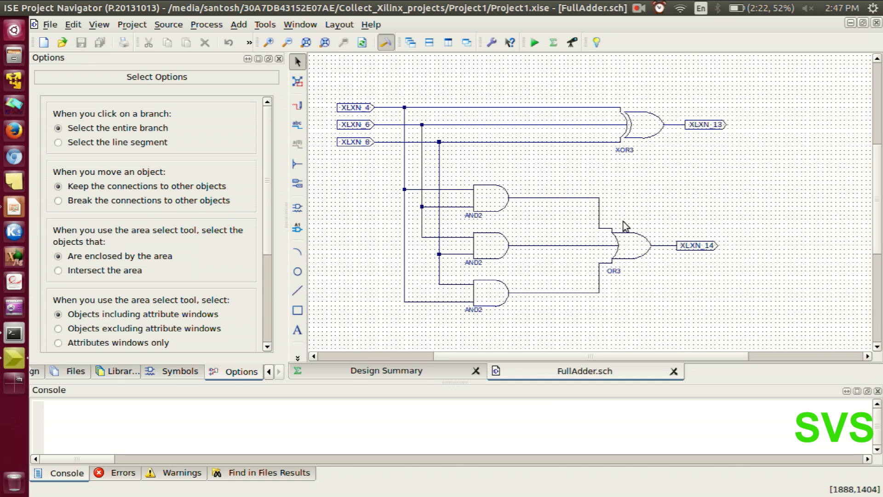
Rename the net of the topmost input marker to A.
left_click(365, 111)
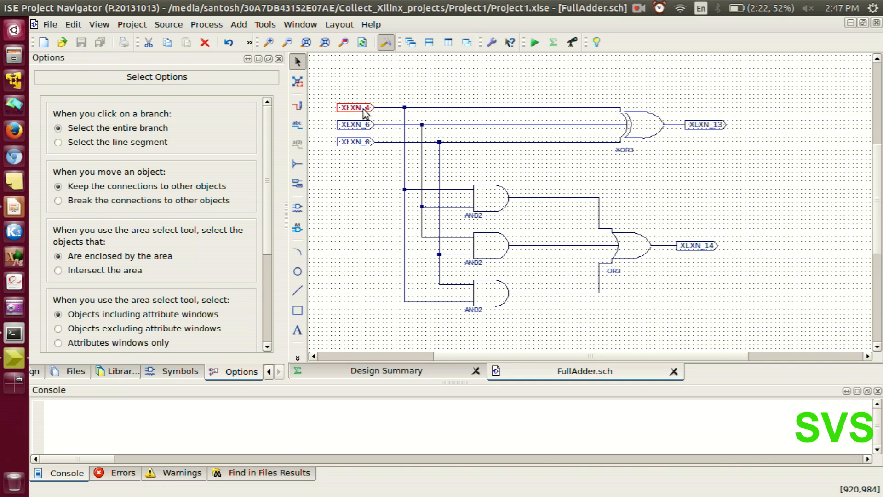
right_click(366, 111)
left_click(382, 272)
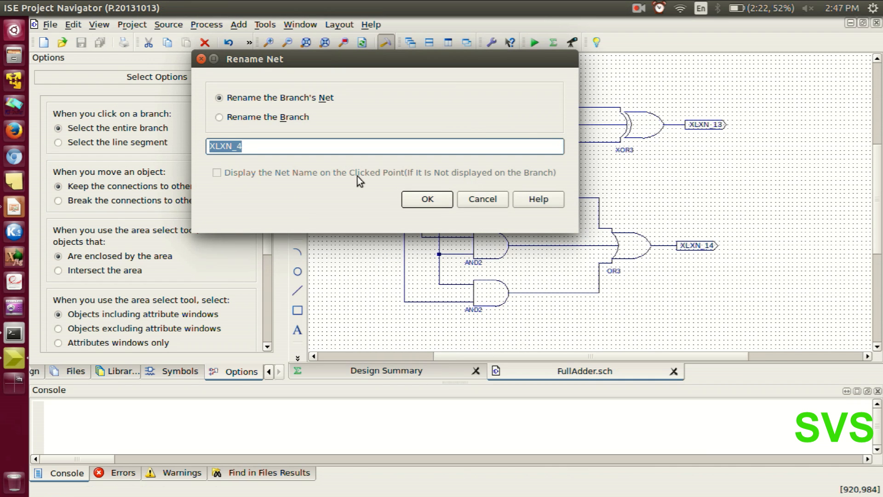
type("A")
left_click(420, 200)
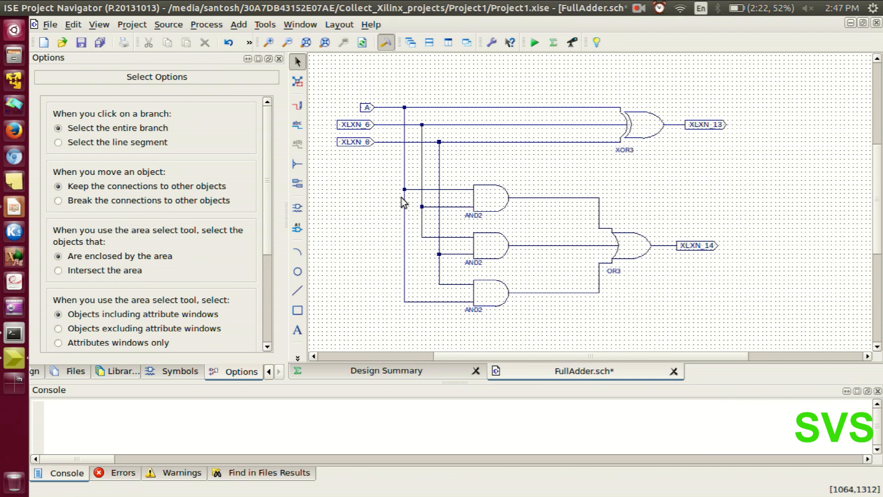
Rename the net of the second input marker to B.
left_click(360, 129)
right_click(359, 125)
left_click(384, 288)
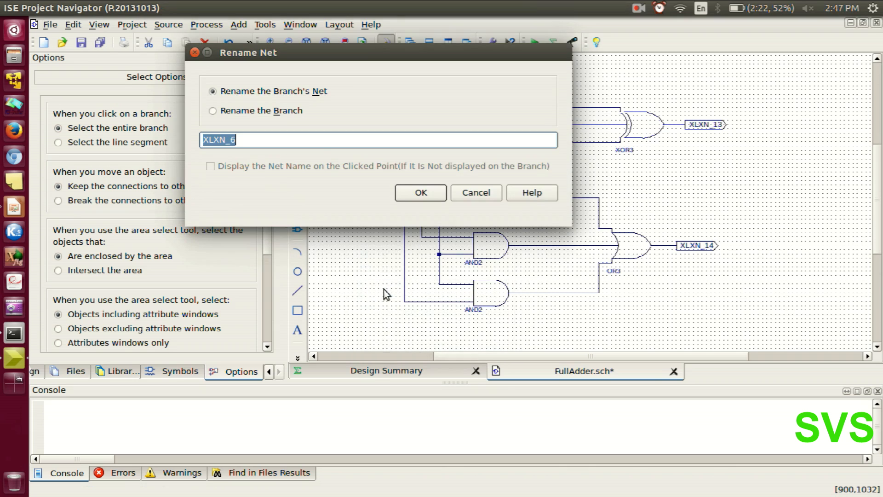
type("B")
left_click(421, 193)
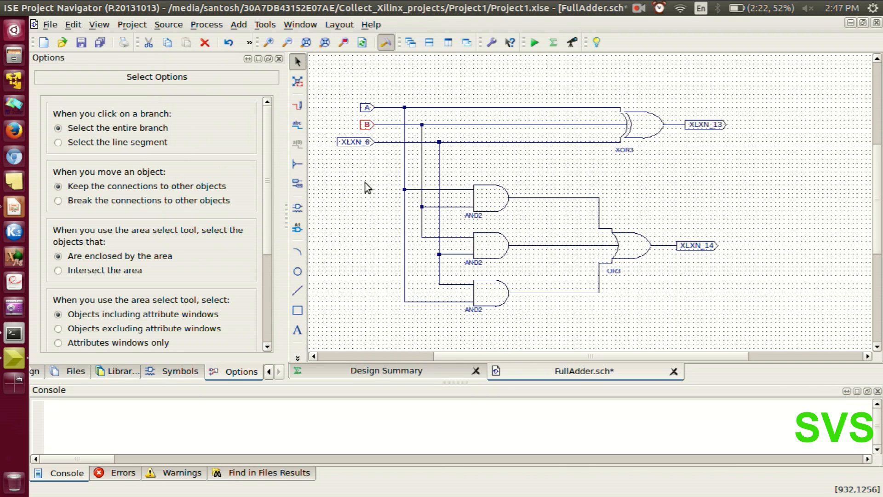
Rename the net of the third input marker to C.
right_click(352, 141)
key("Escape")
left_click(350, 142)
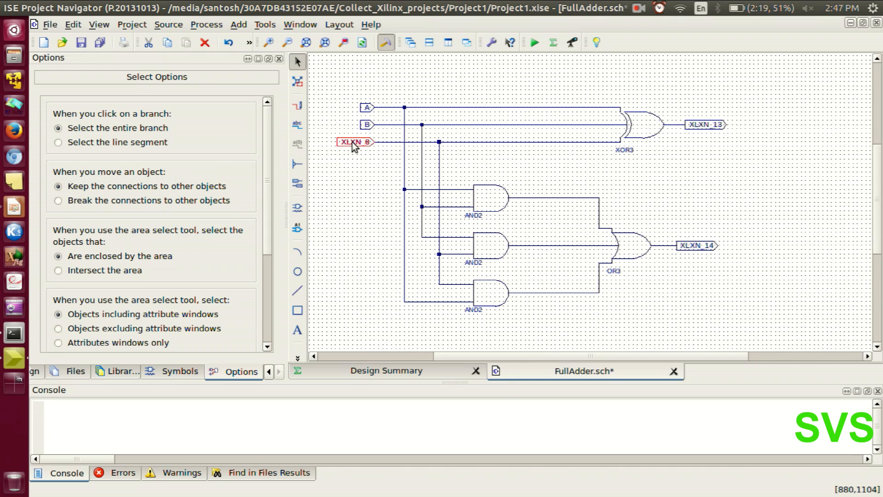
right_click(352, 143)
left_click(400, 309)
type("C")
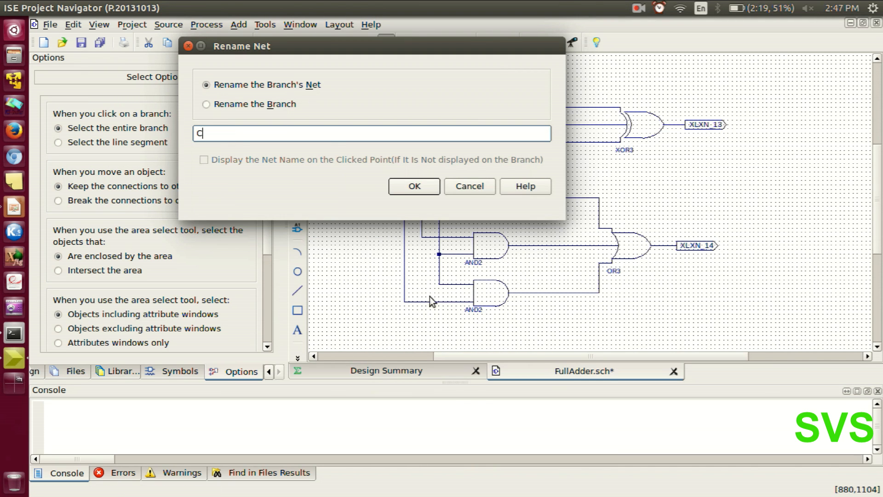
left_click(415, 184)
Rename the net of the XOR3 gate's output marker to sum.
right_click(700, 125)
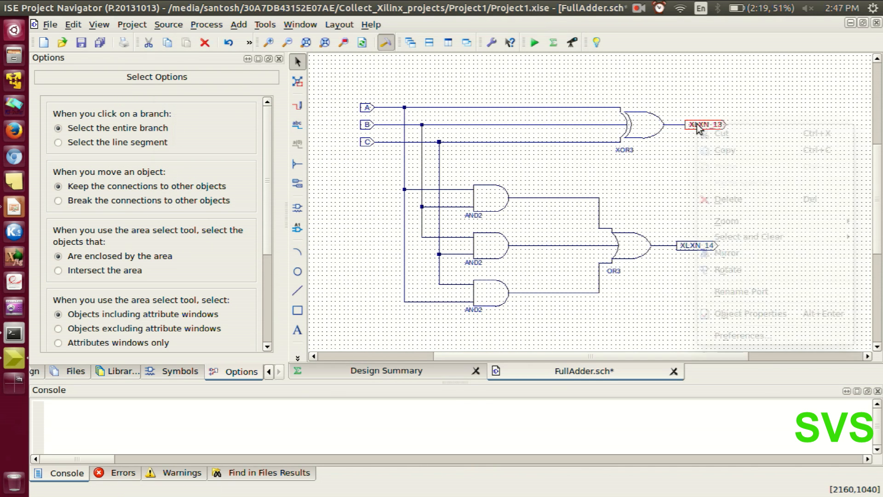
left_click(719, 296)
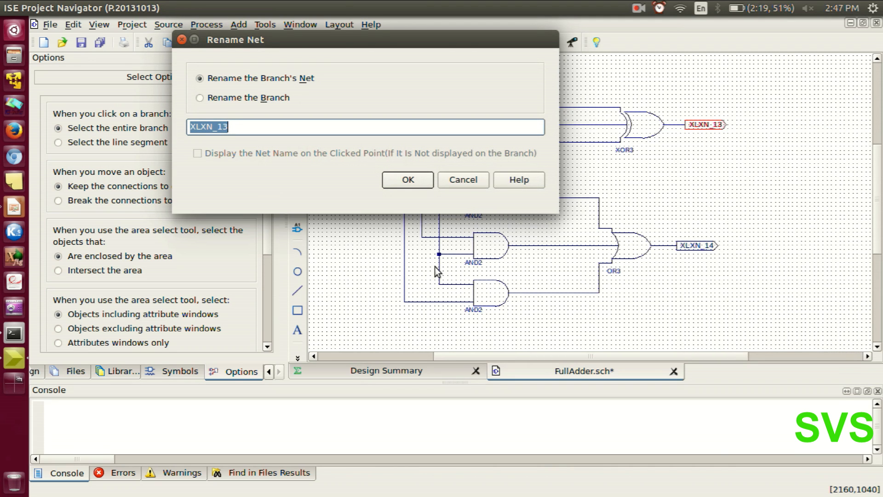
type("sum")
key("Return")
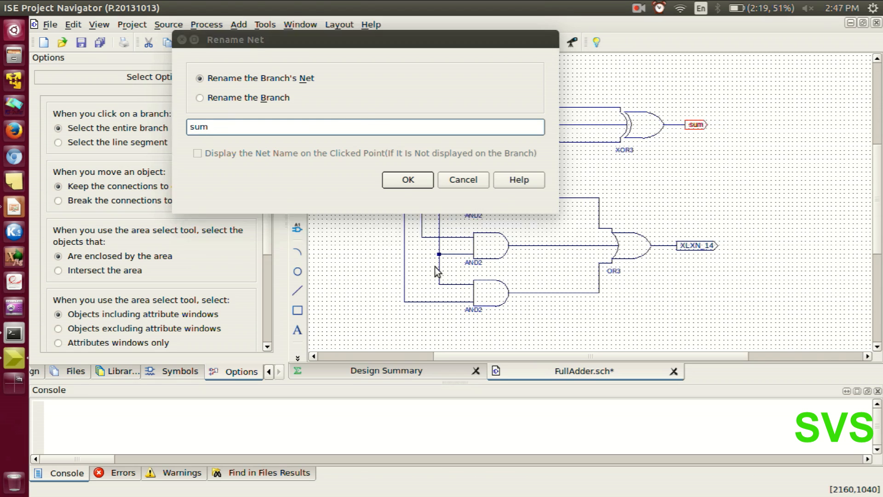
Rename the net of the OR3 gate's output marker to cy and save the schematic.
right_click(690, 244)
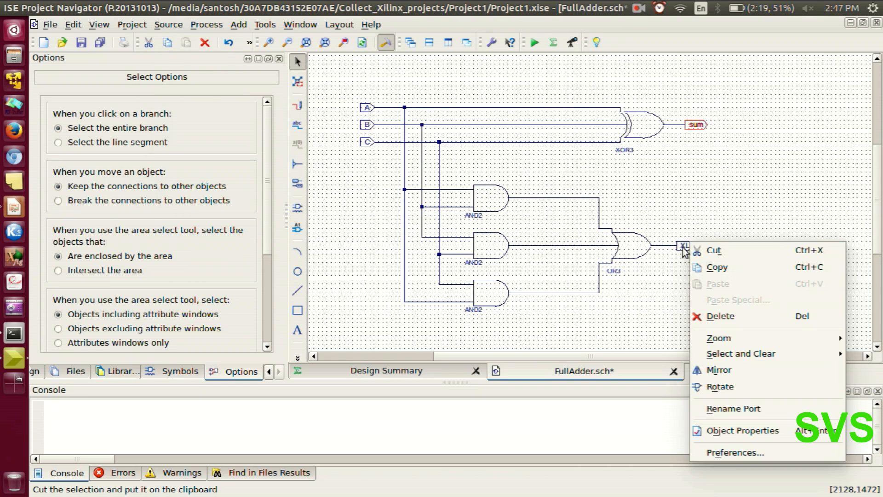
left_click(689, 243)
right_click(687, 244)
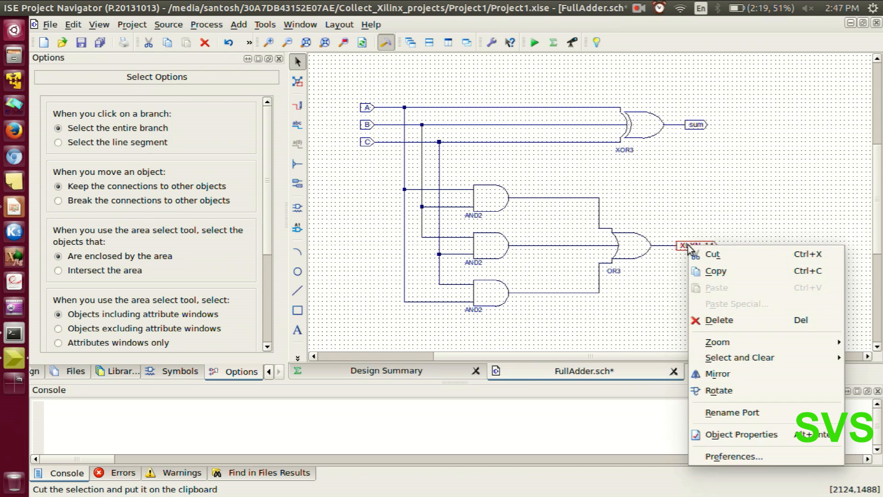
left_click(725, 412)
type("cy")
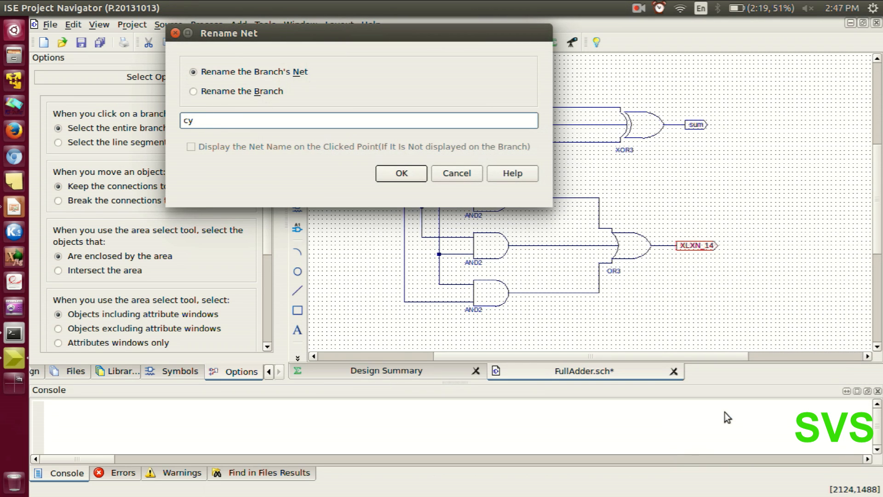
left_click(401, 174)
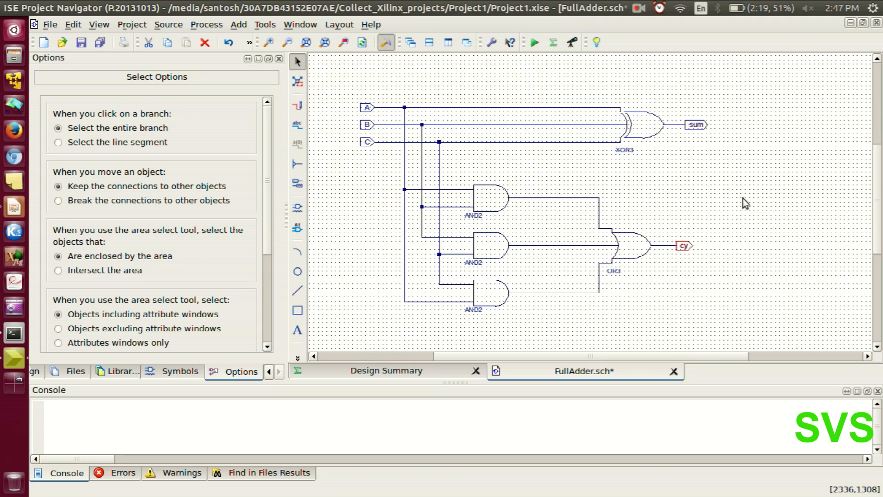
left_click(81, 43)
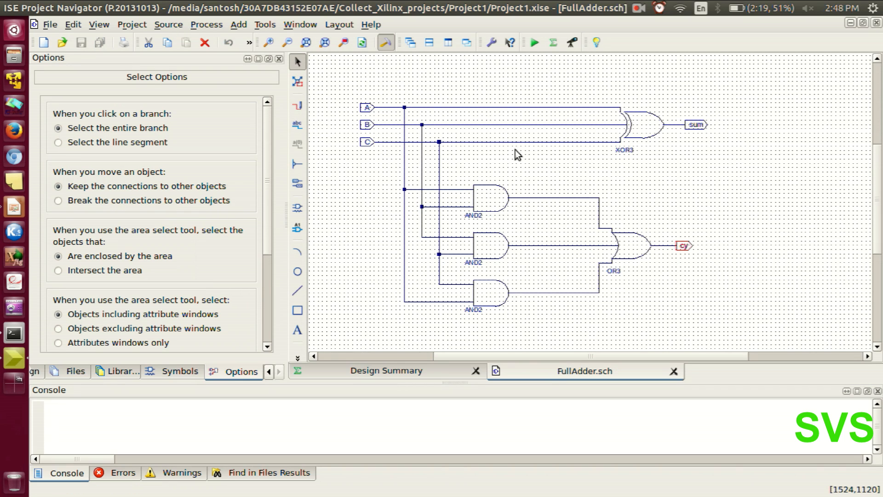
Run Check Design Rules on the FullAdder schematic from the project's design hierarchy.
left_click(266, 374)
left_click(110, 371)
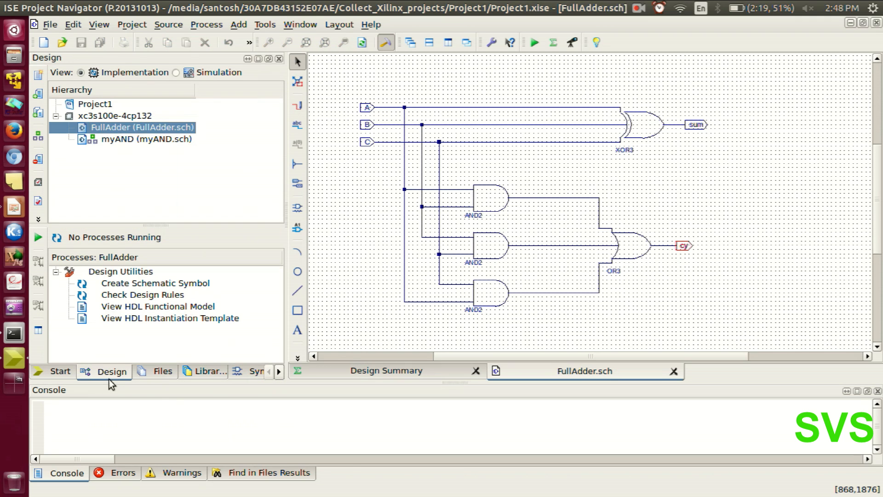
left_click(118, 172)
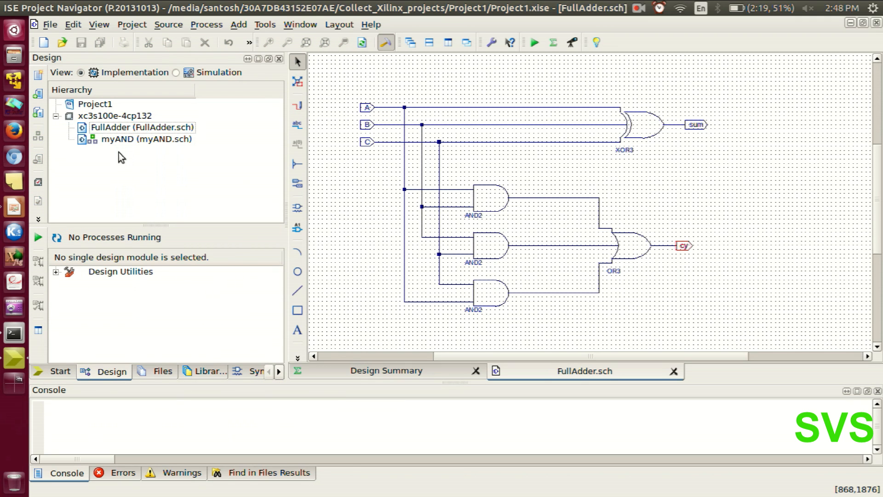
left_click(96, 127)
right_click(101, 128)
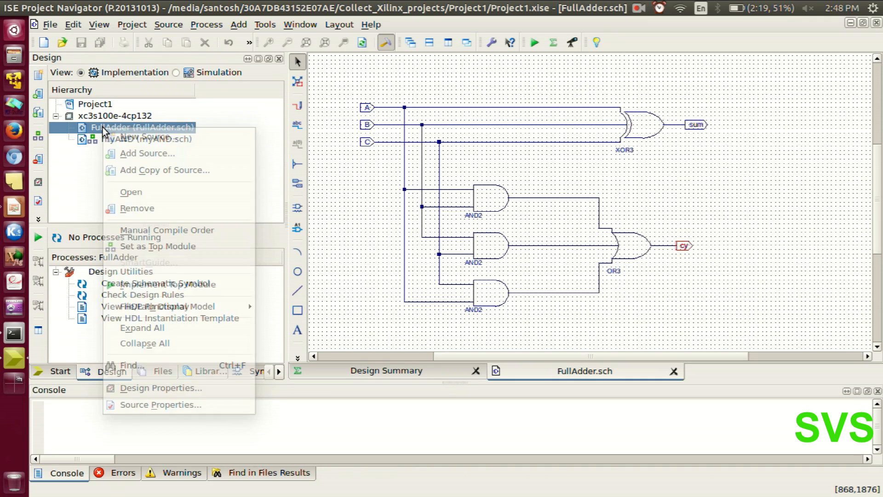
left_click(85, 172)
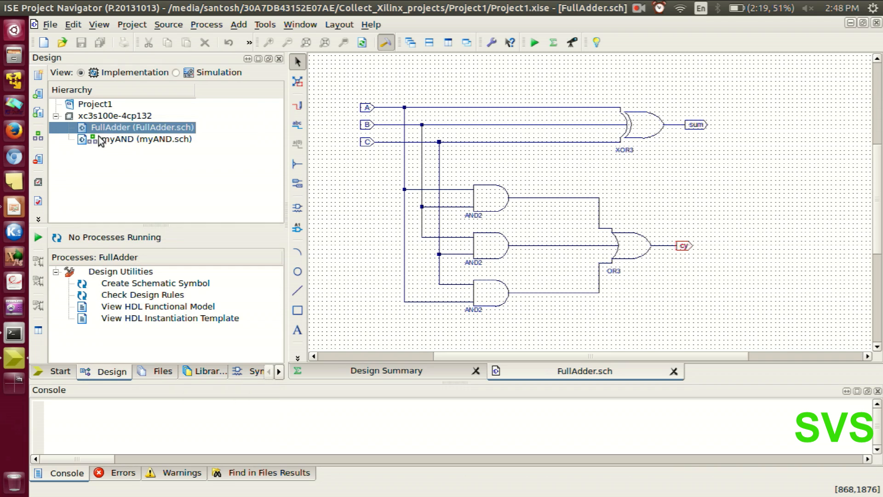
double_click(121, 296)
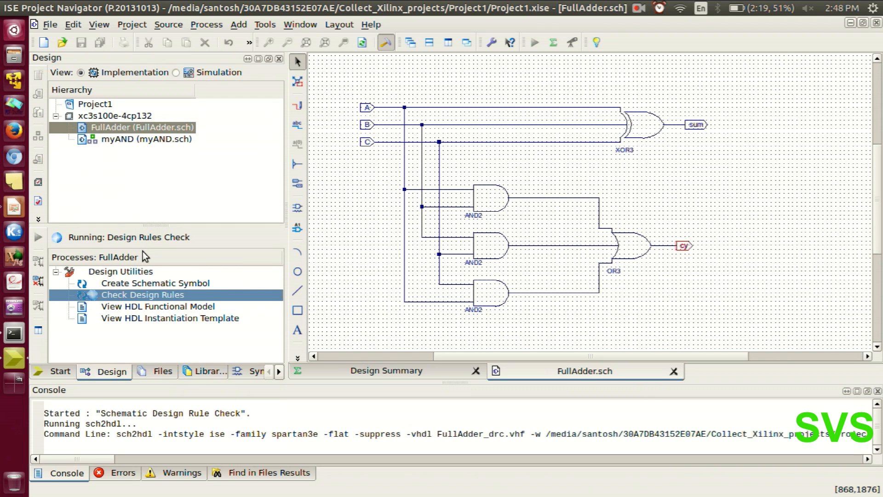
Set FullAdder as the top module and accept resetting the implementation status.
left_click(123, 186)
left_click(118, 130)
right_click(118, 131)
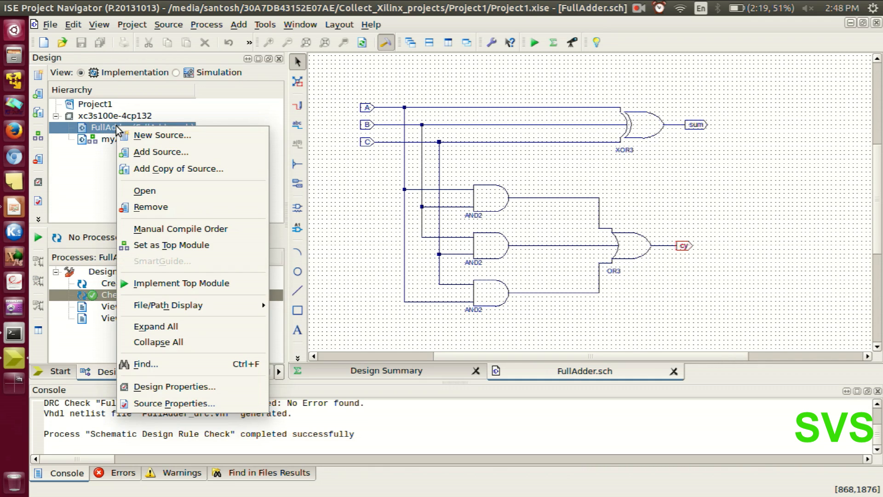
left_click(147, 246)
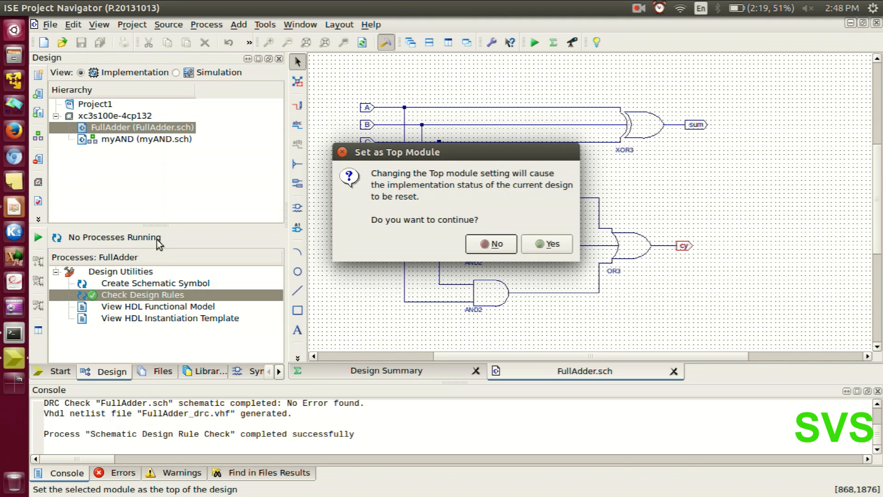
left_click(546, 243)
Examine the processes offered for the FullAdder module and collapse the Design Utilities group.
left_click(146, 183)
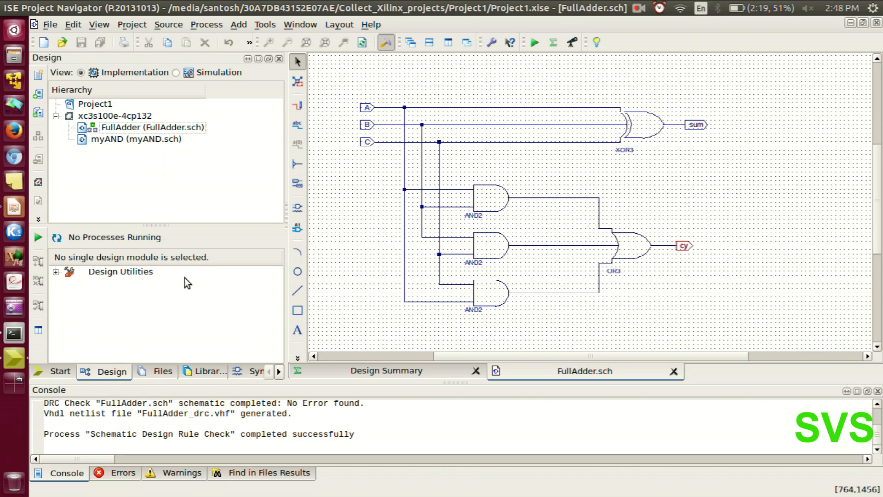
left_click(99, 131)
scroll(138, 322, "down", 2)
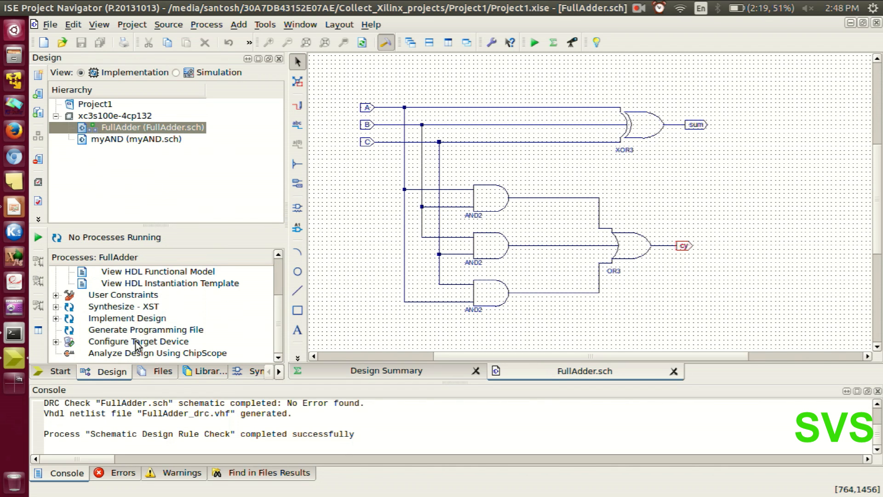
scroll(138, 343, "up", 2)
left_click(56, 283)
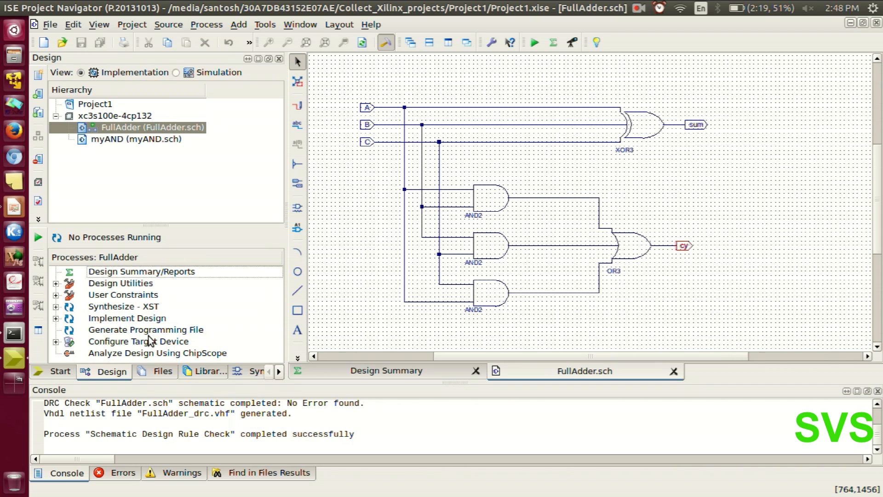
left_click(133, 186)
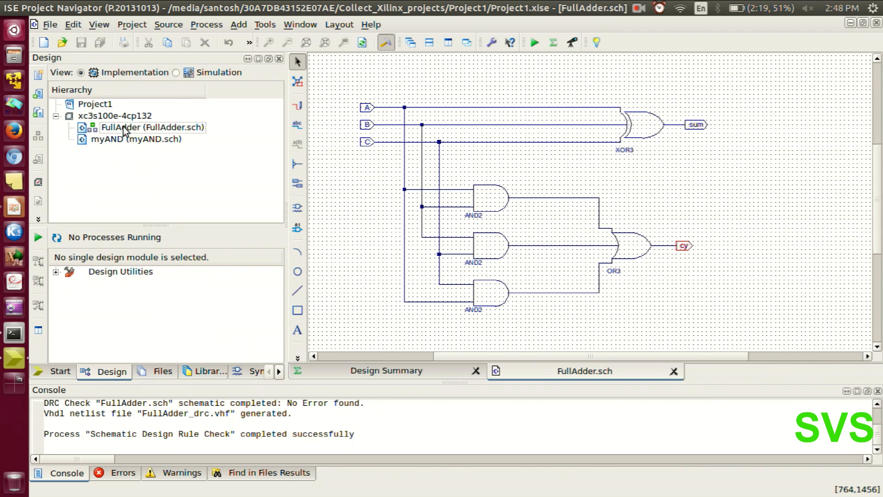
double_click(137, 131)
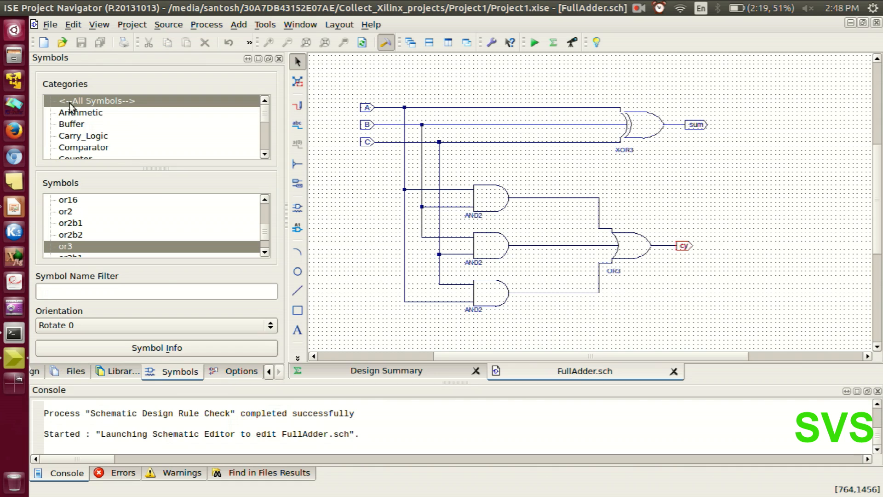
left_click(268, 373)
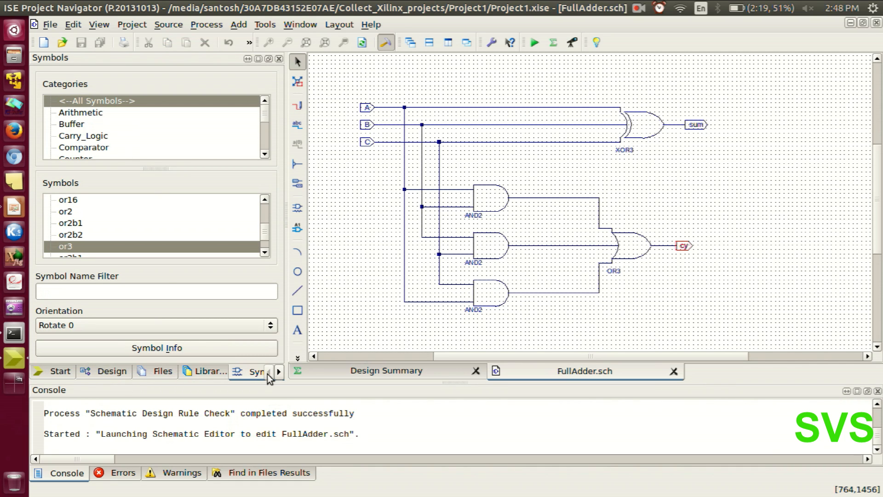
left_click(82, 373)
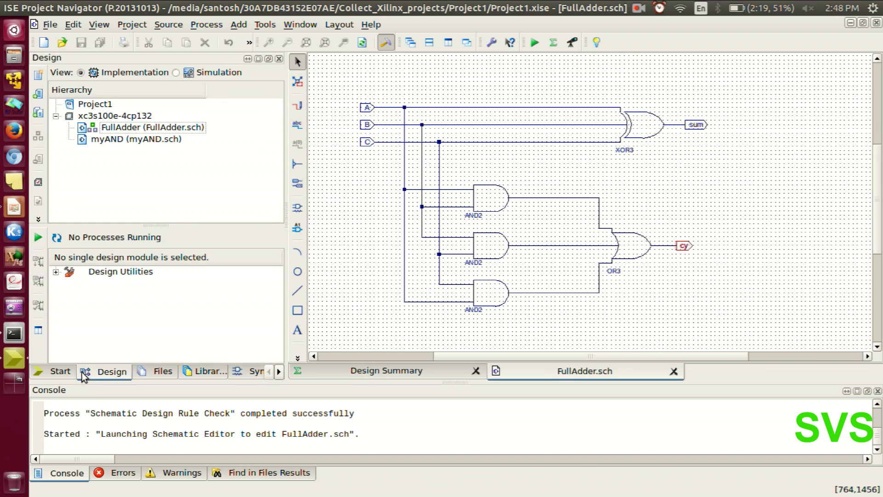
Start a new Verilog Test Fixture source named test_FA from the FullAdder module, kept in the Project1 folder and added to the project.
left_click(145, 130)
right_click(125, 131)
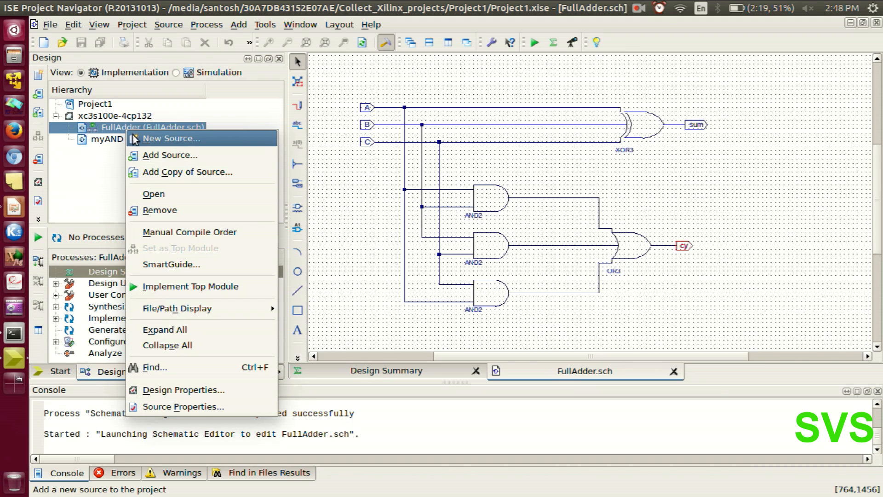
left_click(143, 141)
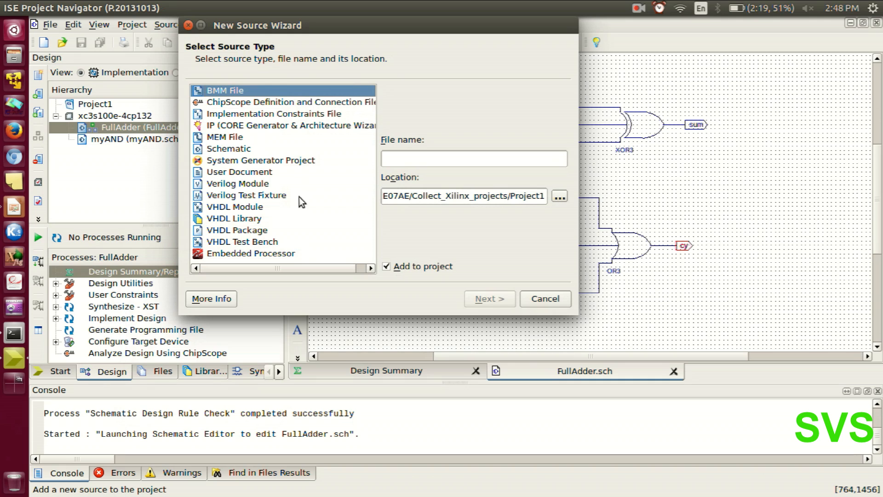
left_click(252, 197)
left_click(412, 160)
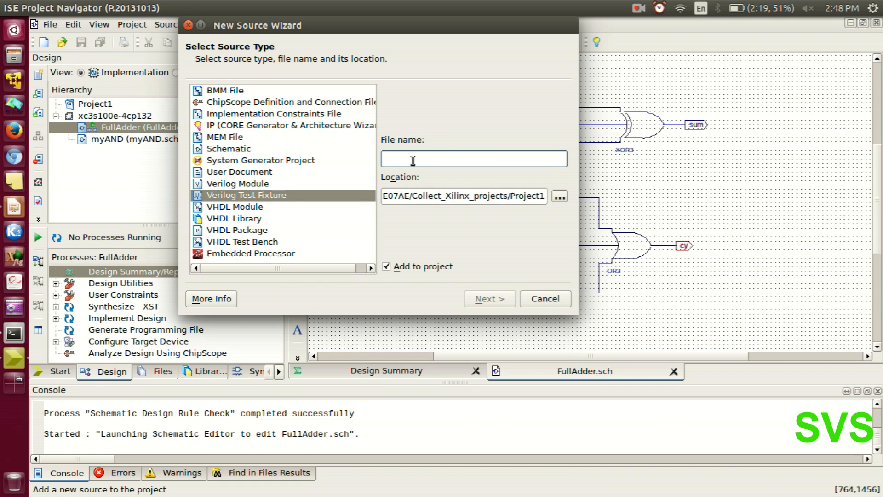
type("test_FA")
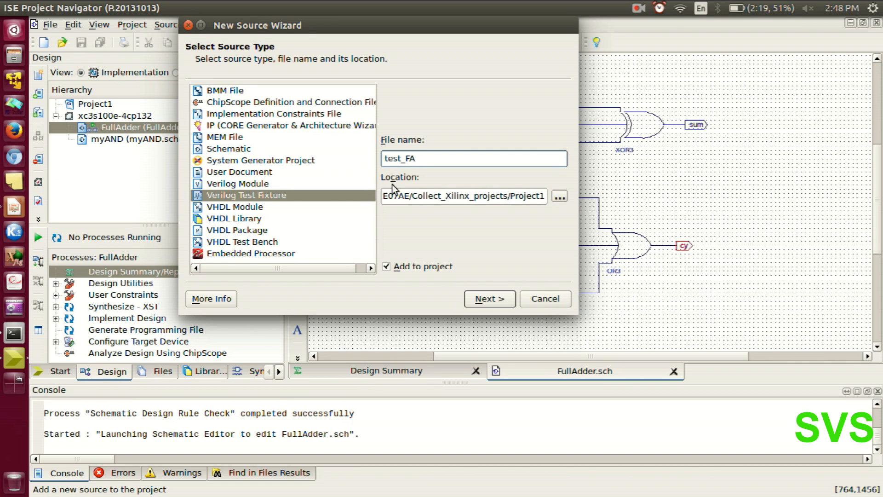
left_click(485, 299)
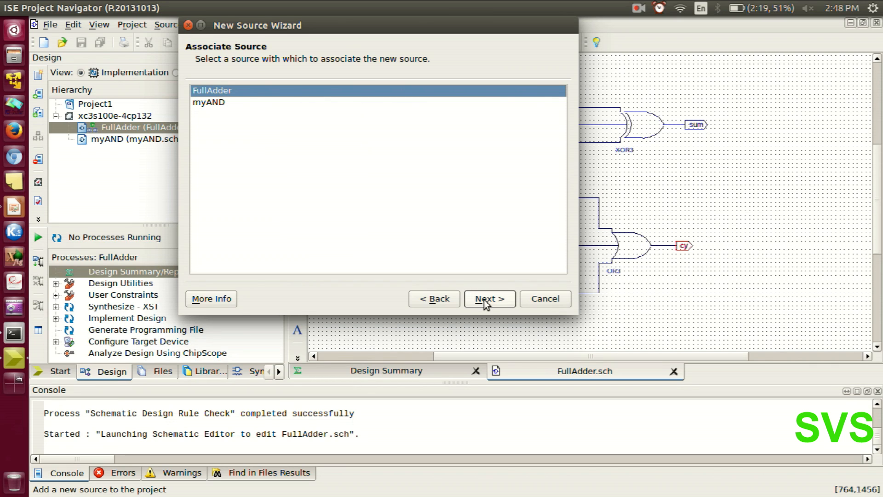
Associate the test_FA test fixture with FullAdder and finish creating the source.
left_click(211, 103)
left_click(213, 94)
left_click(498, 299)
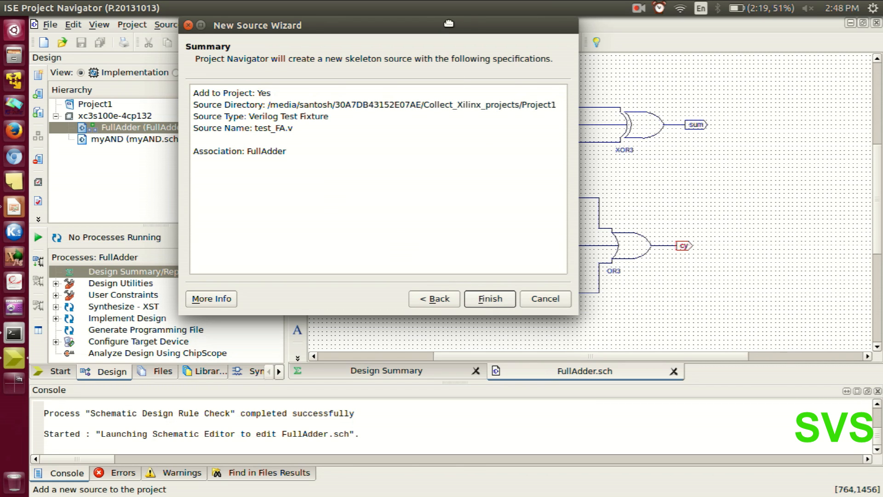
left_click_drag(451, 23, 300, 145)
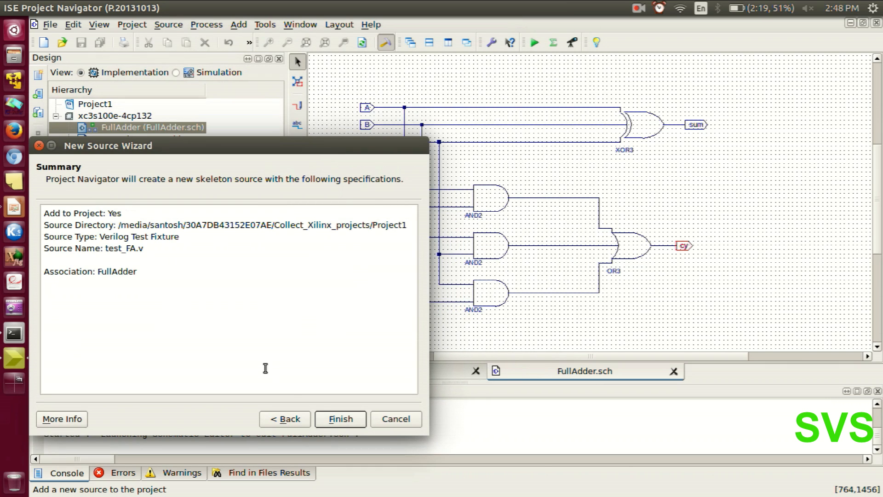
left_click(333, 419)
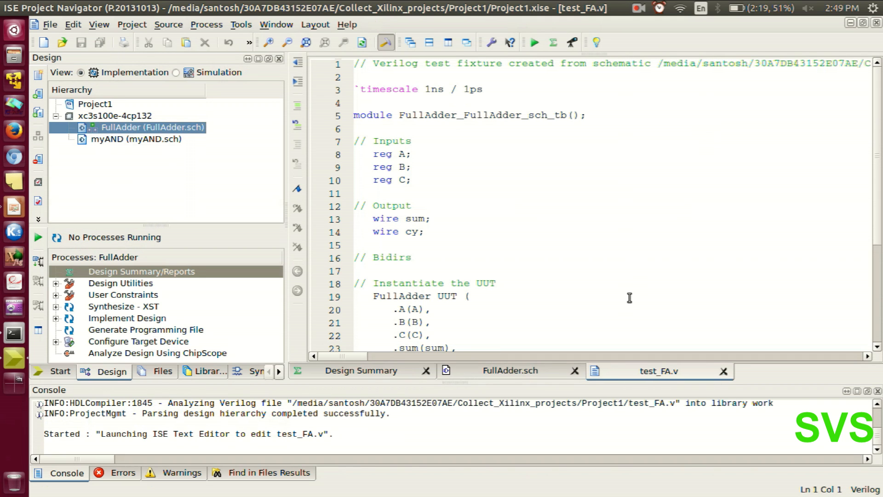
Switch the design view to Simulation, collapse the myAND test bench and select the FullAdder test bench (test_FA.v).
left_click(509, 194)
scroll(477, 177, "up", 2)
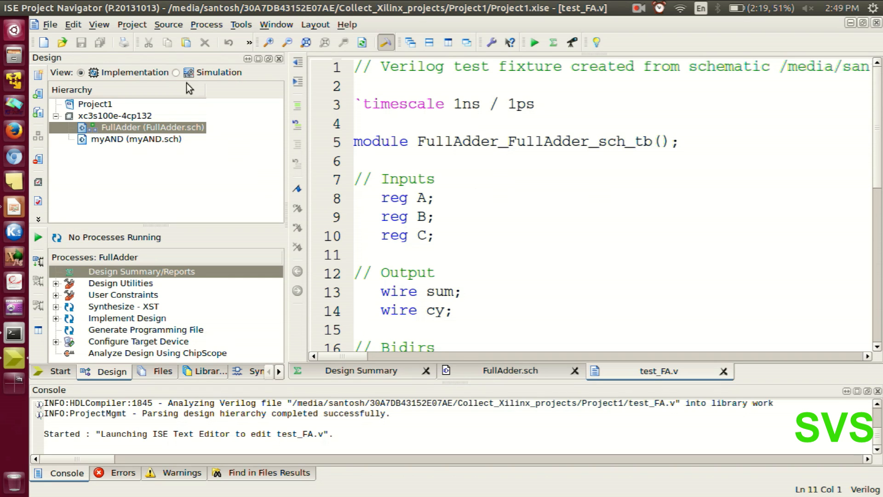
left_click(176, 73)
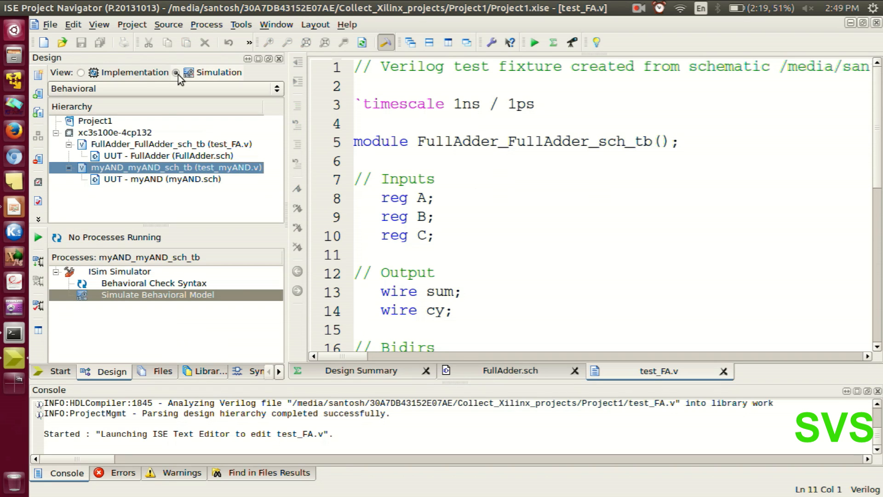
left_click(130, 192)
left_click(69, 144)
left_click(69, 156)
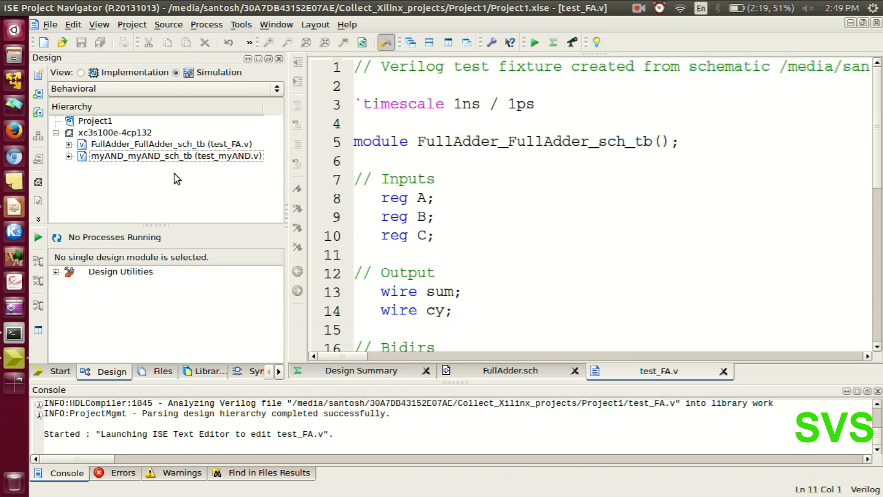
left_click(69, 145)
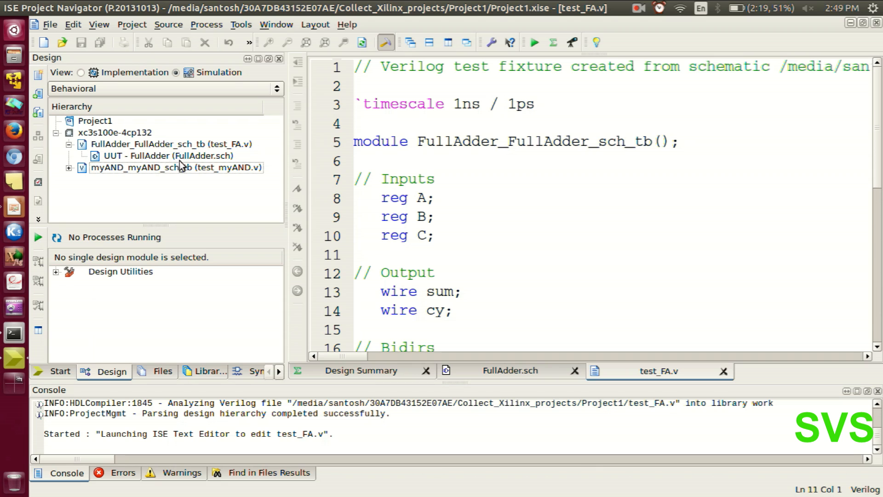
left_click(170, 146)
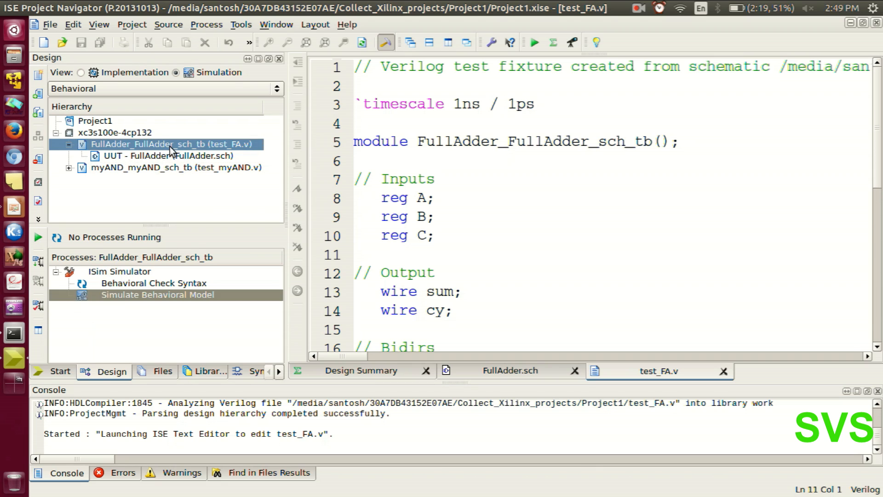
Comment out the `ifdef auto_init and `endif lines in test_FA.v with //.
left_click(559, 263)
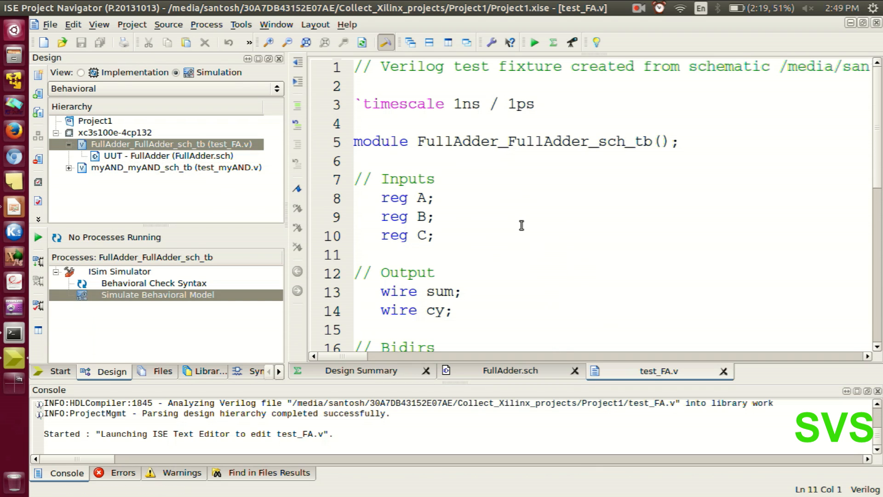
scroll(435, 212, "up", 1, "ctrl")
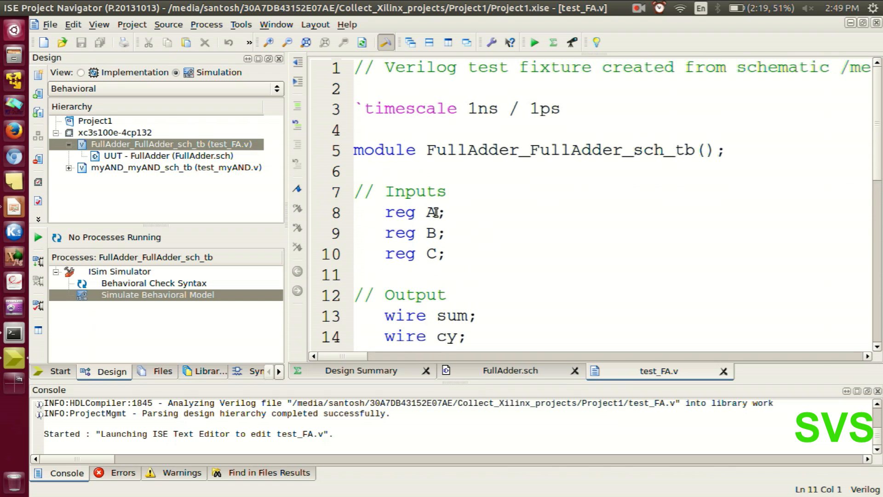
scroll(445, 228, "down", 2)
scroll(448, 248, "down", 5)
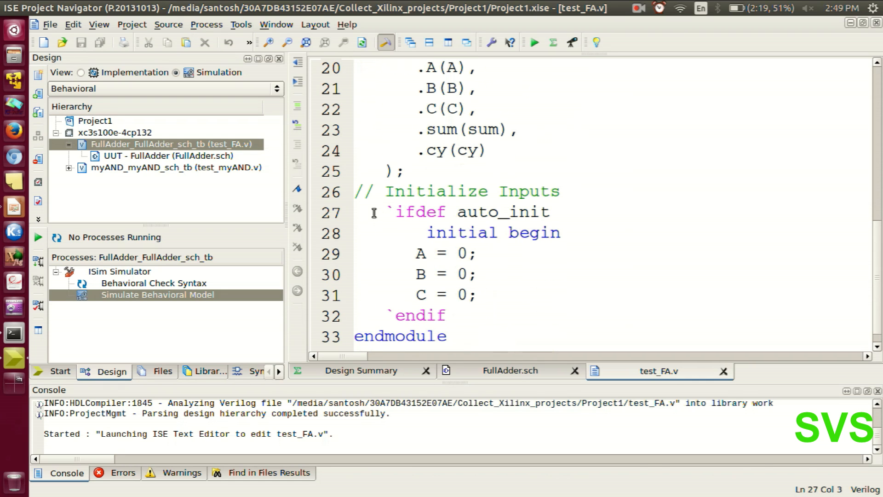
type("//")
type("//")
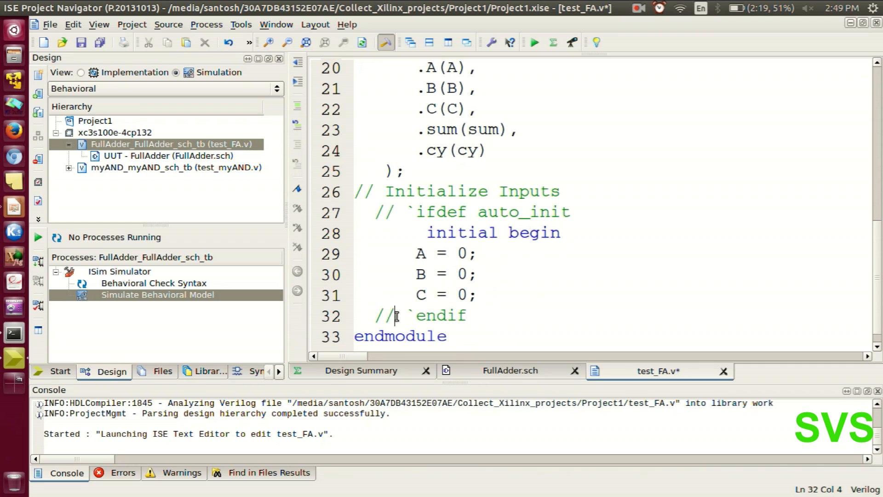
Join the A = 0; B = 0; and C = 0; assignments of the initial block onto one line, separated by single spaces.
left_click(482, 254)
key("Delete")
key("Delete")
key("Delete")
key("Delete")
key("Delete")
key("Delete")
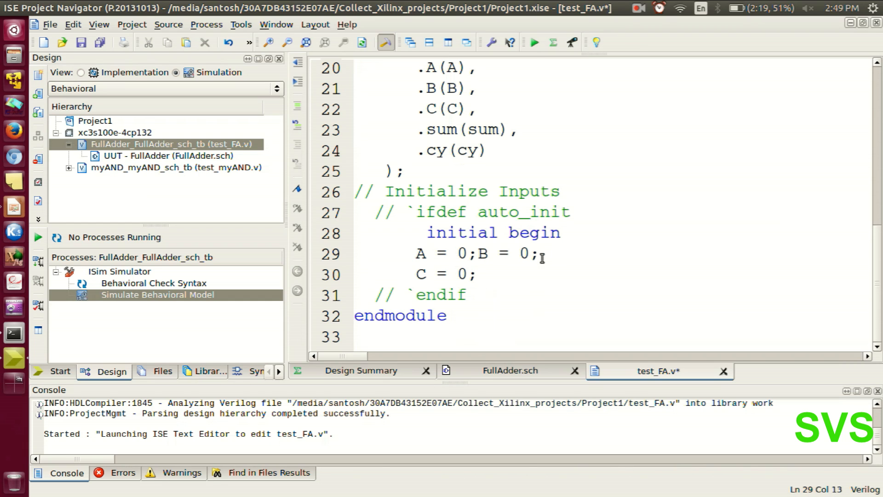
left_click(546, 254)
key("Delete")
key("Delete")
key("Delete")
key("Delete")
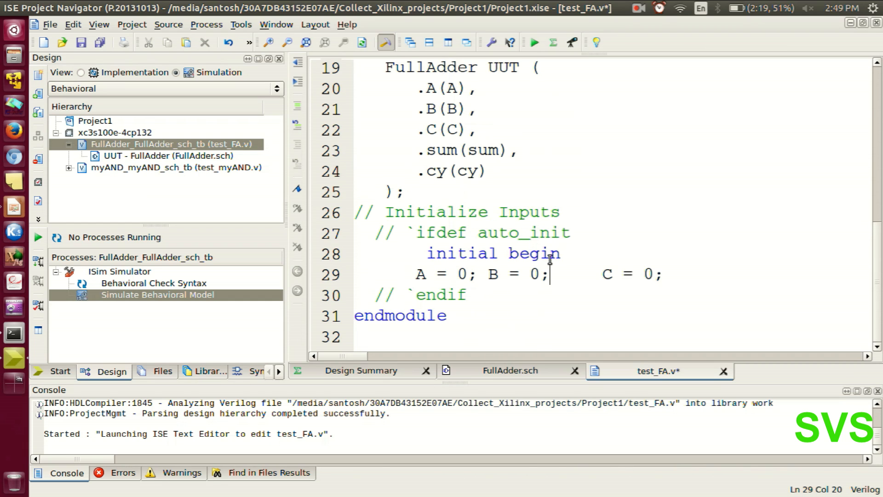
key("Delete")
key("Delete")
Copy the line with the A, B and C assignments and paste it on a new line directly below.
left_click_drag(618, 275, 520, 276)
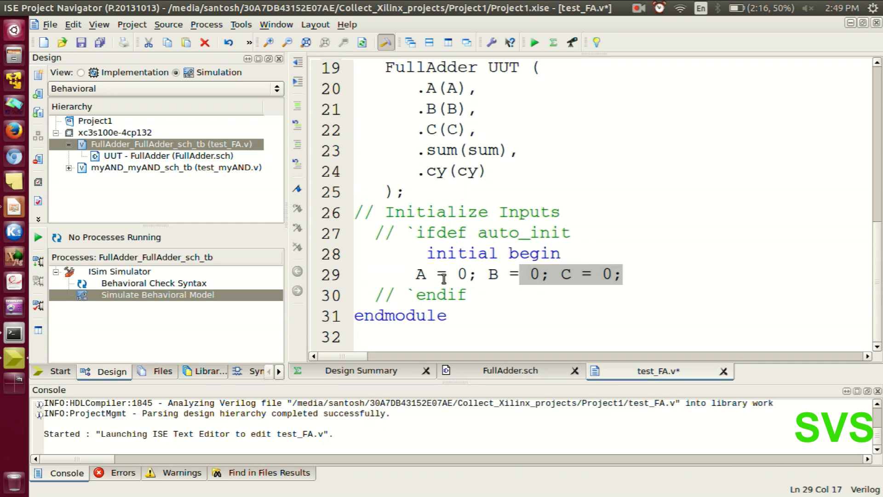
left_click(350, 275)
key("ctrl+c")
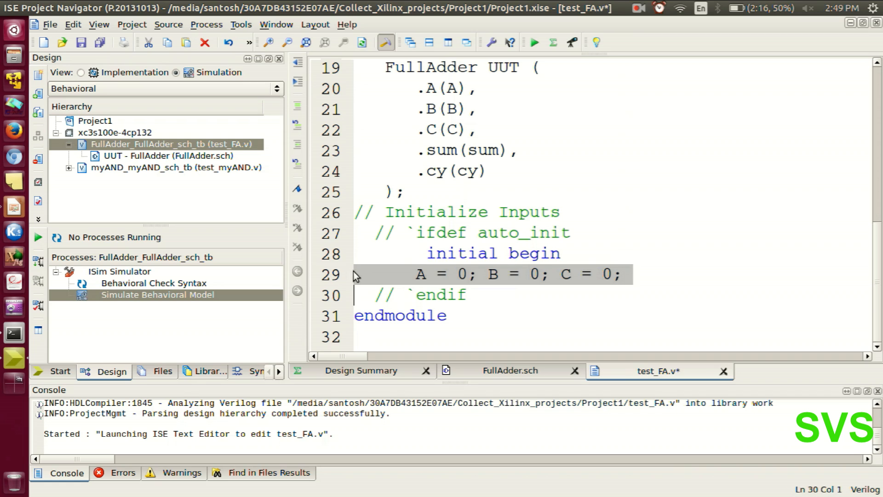
left_click(637, 275)
key("Return")
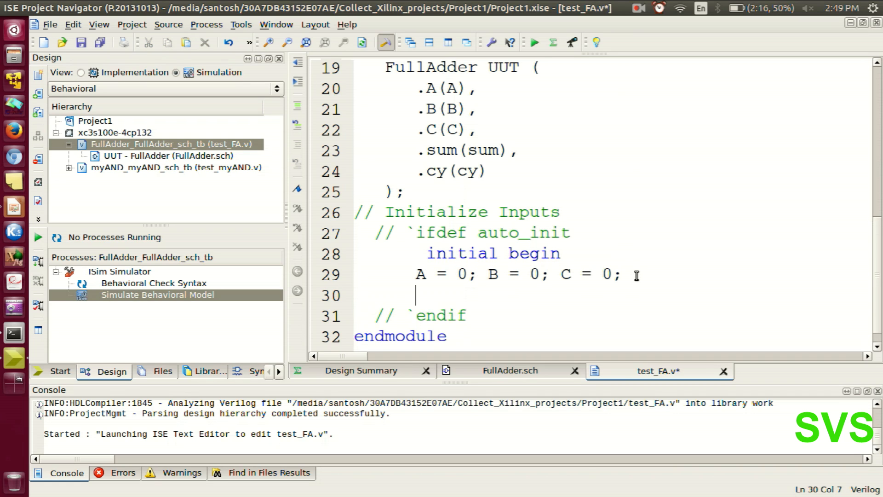
key("ctrl+v")
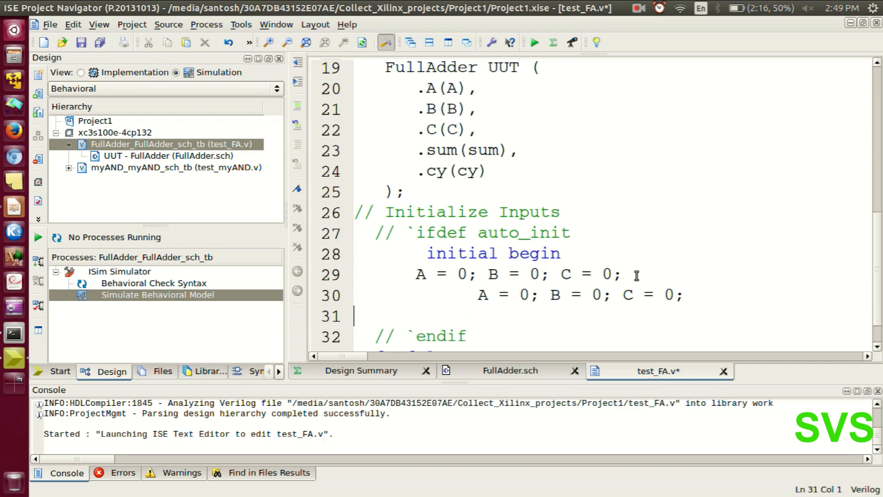
Put a #10 delay at the start of the duplicated line and align its assignments with the line above.
left_click(475, 296)
key("BackSpace")
key("BackSpace")
key("BackSpace")
key("BackSpace")
key("BackSpace")
key("BackSpace")
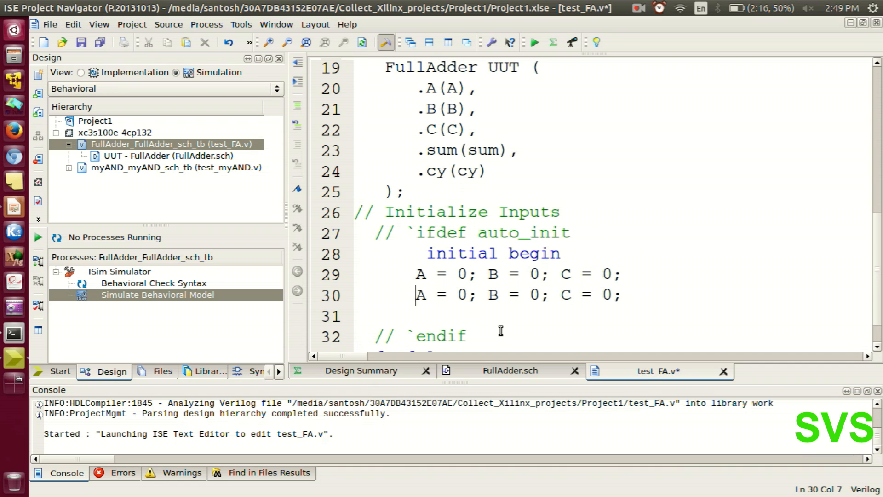
key("BackSpace")
key("BackSpace")
type("#")
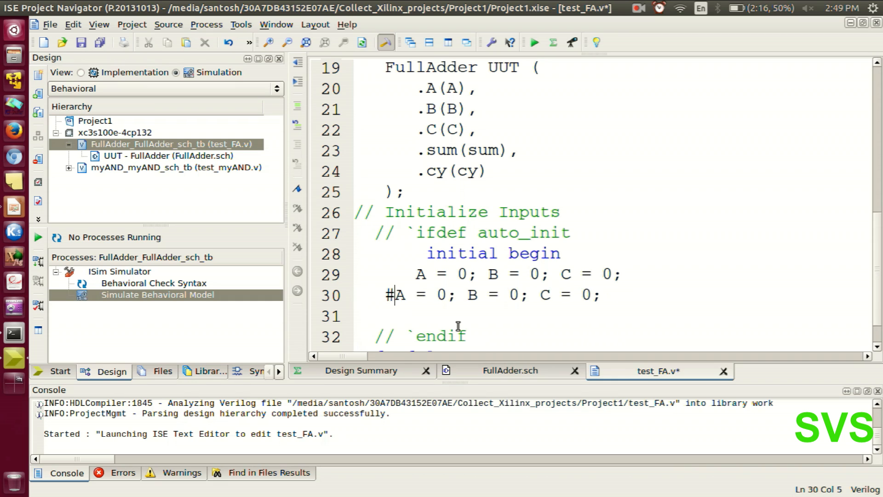
type("10")
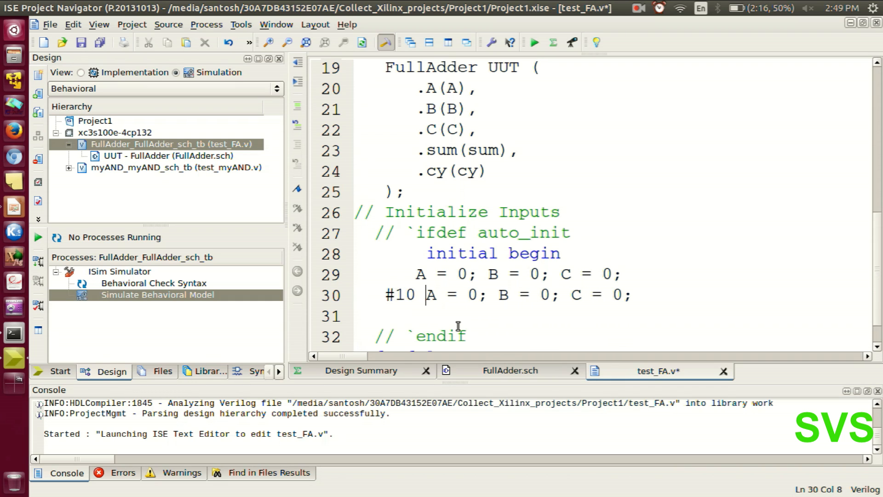
left_click(385, 297)
key("BackSpace")
key("BackSpace")
key("BackSpace")
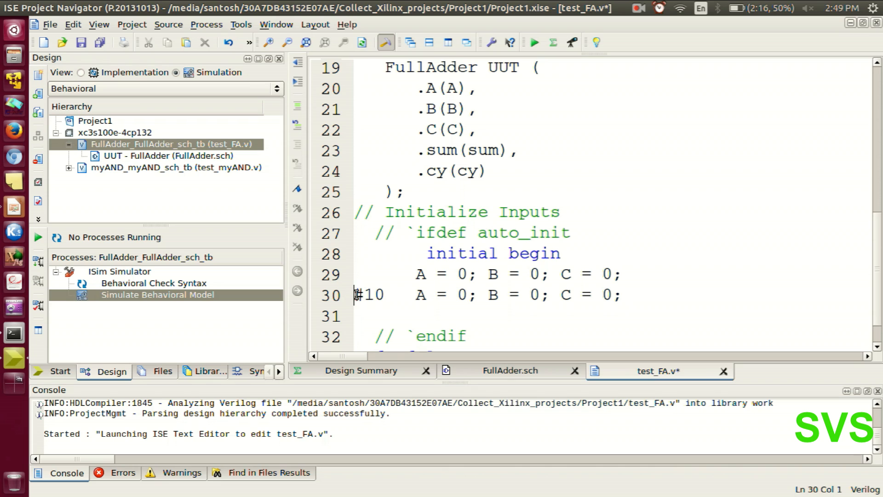
Copy the #10 assignment line and paste it twice on new lines below.
key("shift+Right")
key("shift+Right")
key("shift+Right")
key("shift+Right")
key("shift+Right")
key("shift+Right")
key("shift+Right")
key("shift+Right")
key("shift+Right")
key("shift+Right")
key("shift+Right")
key("shift+Right")
key("shift+Right")
key("shift+Right")
key("shift+Right")
key("shift+Right")
key("shift+Right")
key("shift+Right")
key("shift+Right")
key("shift+Right")
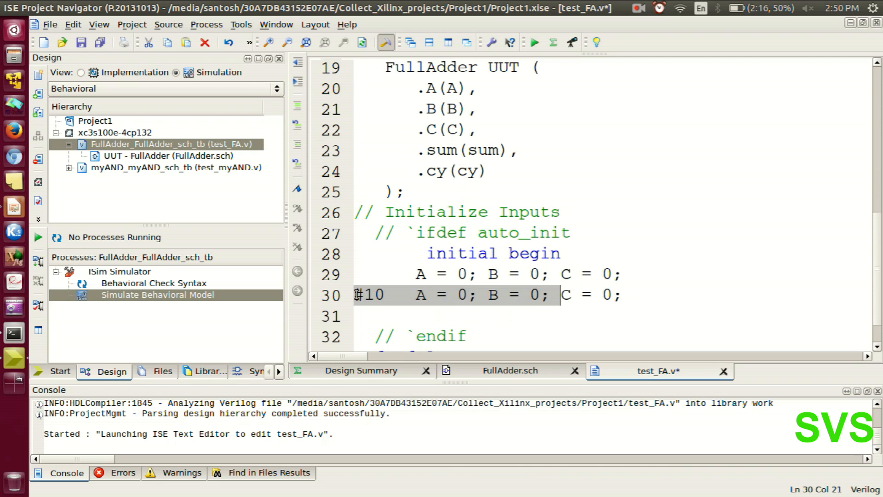
key("shift+Right")
key("shift+Right")
key("ctrl+c")
key("Right")
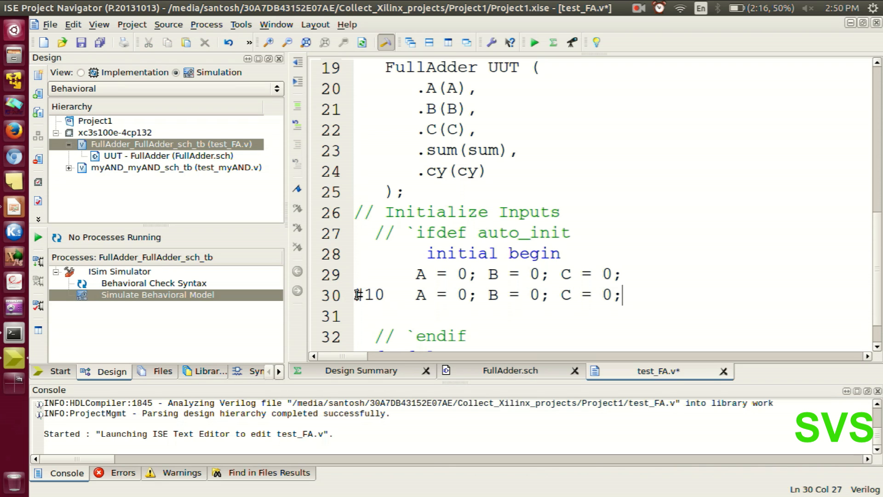
key("Return")
key("ctrl+v")
key("Return")
key("ctrl+v")
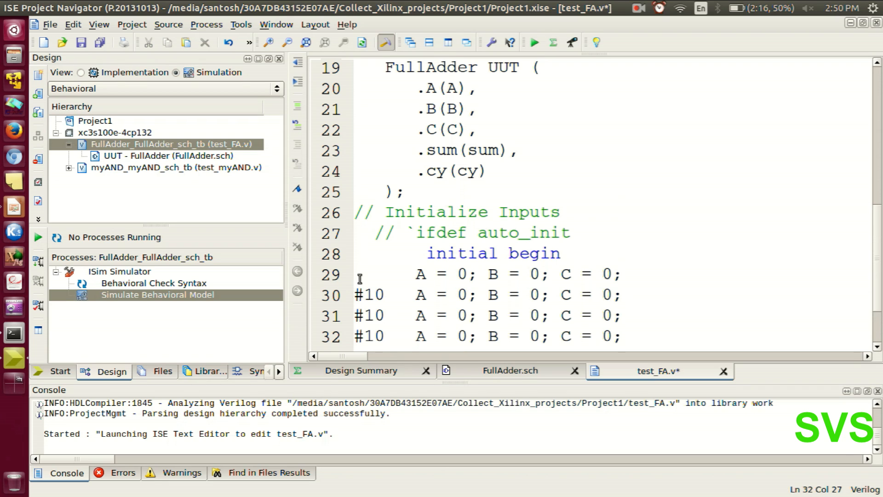
Leave a blank line, paste four more #10 assignment lines below it and save test_FA.v.
scroll(534, 274, "down", 1)
scroll(535, 274, "down", 1)
key("Return")
key("Return")
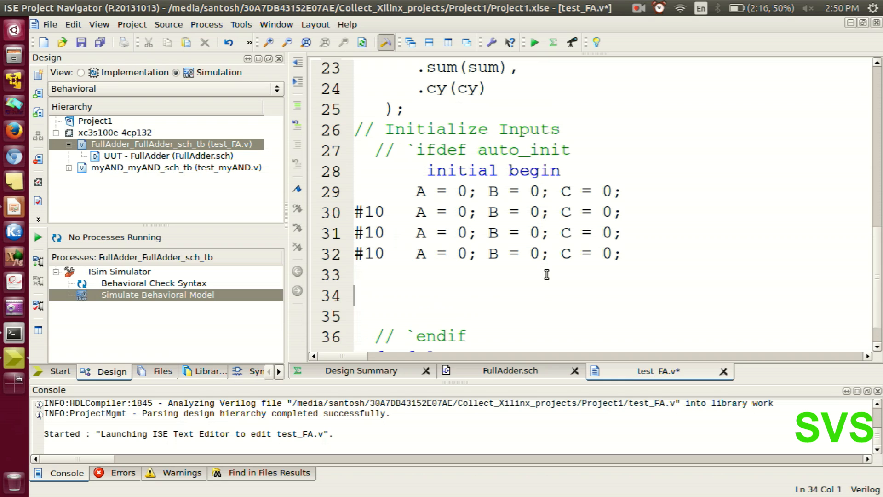
key("ctrl+v")
key("Return")
key("ctrl+v")
key("Return")
key("ctrl+v")
scroll(546, 274, "down", 1)
key("Return")
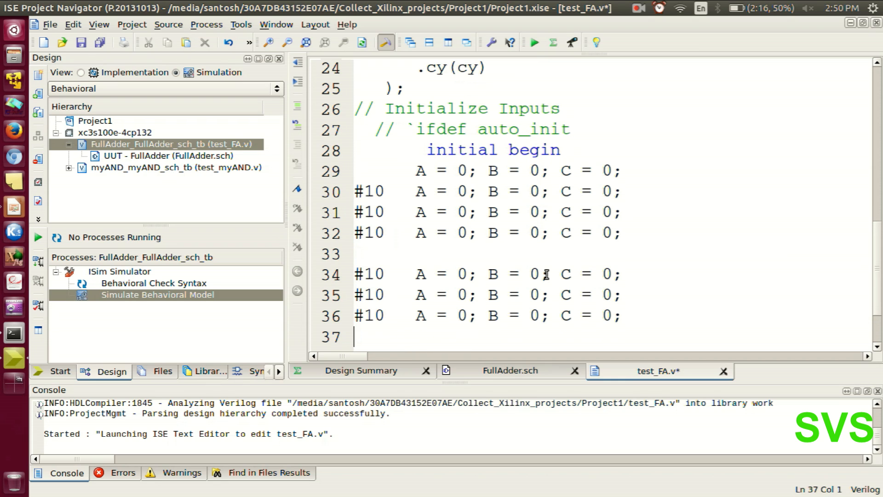
key("ctrl+v")
key("ctrl+s")
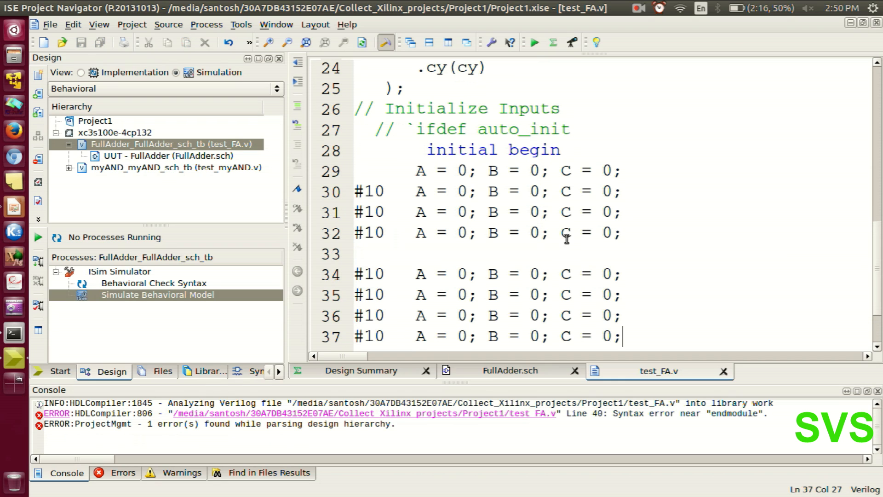
Close the initial block by adding end on the empty line above the commented `endif.
scroll(506, 200, "down", 1)
scroll(511, 287, "down", 1)
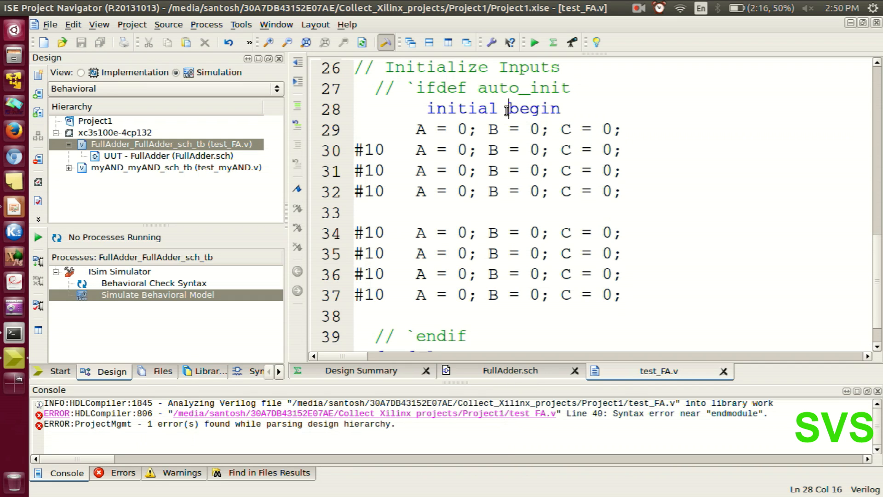
left_click(437, 315)
type("end")
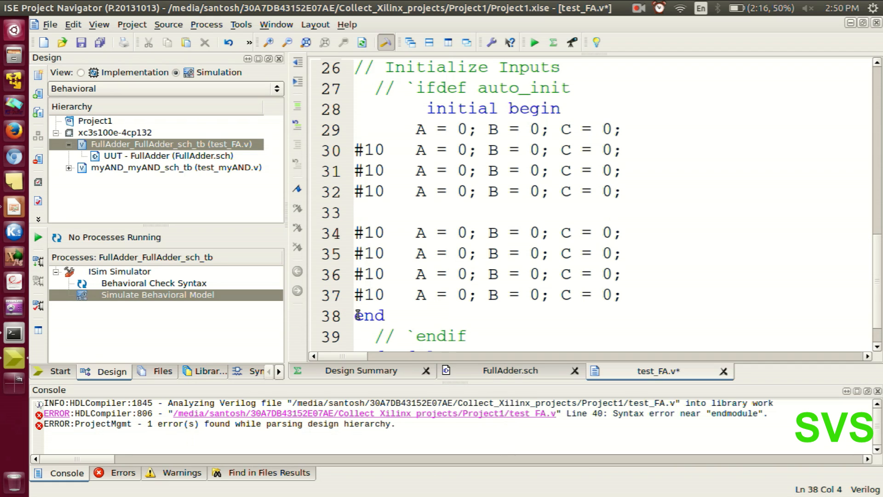
Indent end to line up with the assignments and put begin on its own line below initial.
key("Tab")
key("Tab")
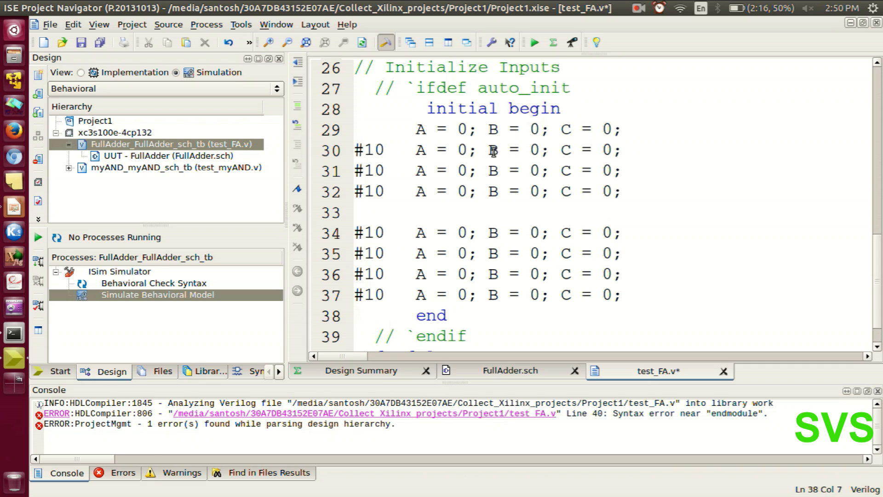
left_click(501, 112)
key("Return")
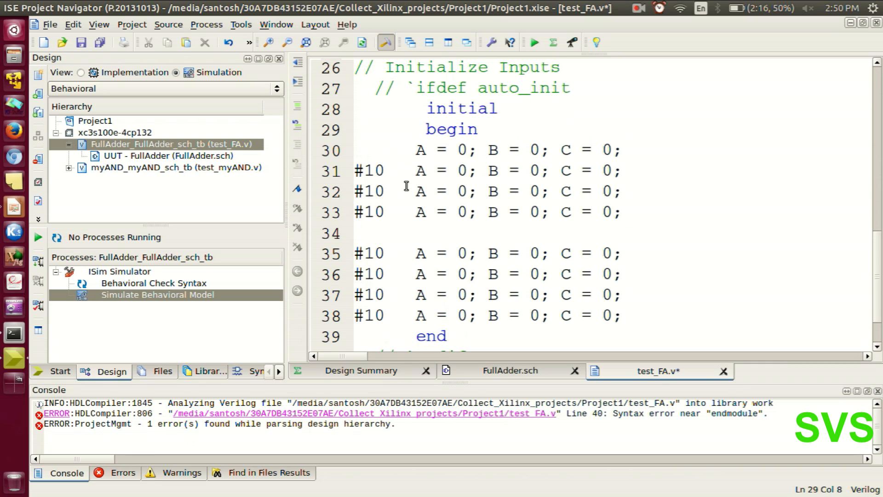
Align initial and begin with the assignment column and save test_FA.v.
triple_click(429, 111)
left_click(429, 111)
key("BackSpace")
key("BackSpace")
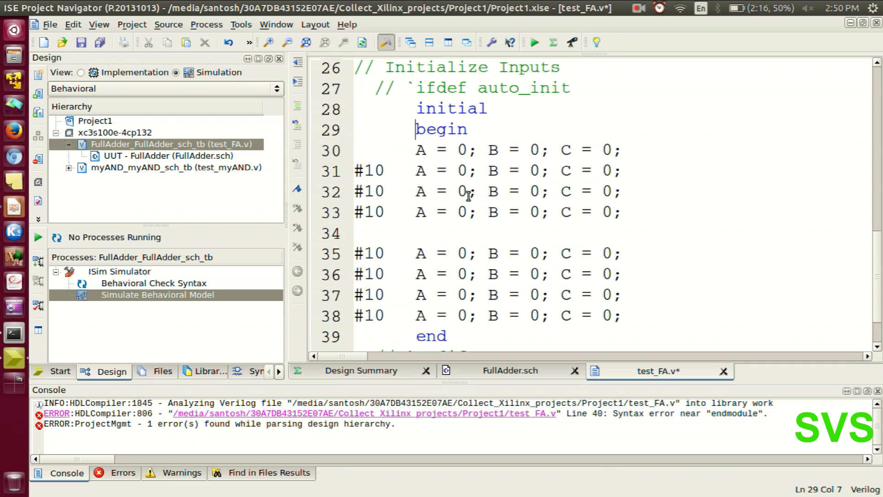
key("ctrl+s")
Set C to 1 in the assignments on lines 31 and 33.
scroll(458, 294, "down", 1)
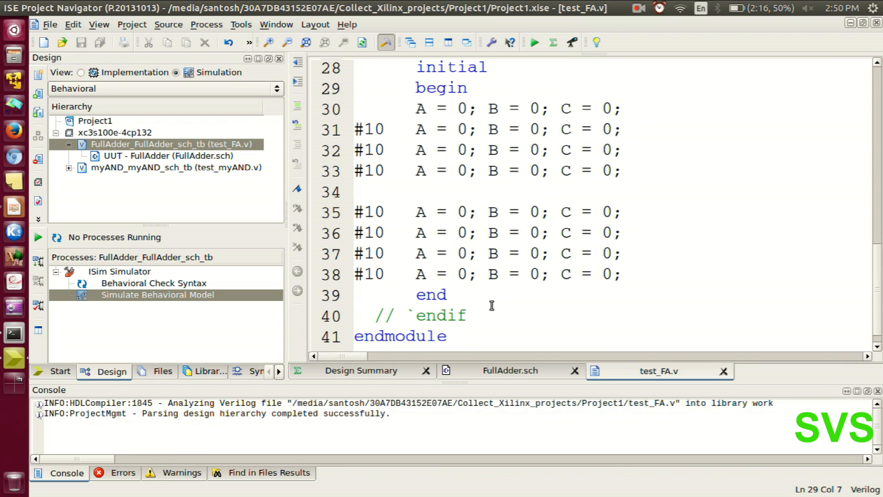
scroll(478, 283, "up", 1)
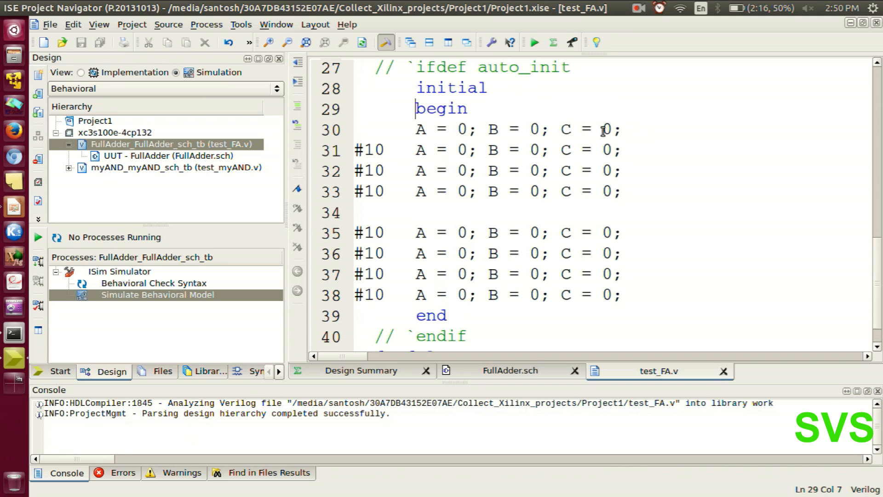
left_click(616, 152)
key("BackSpace")
type("1")
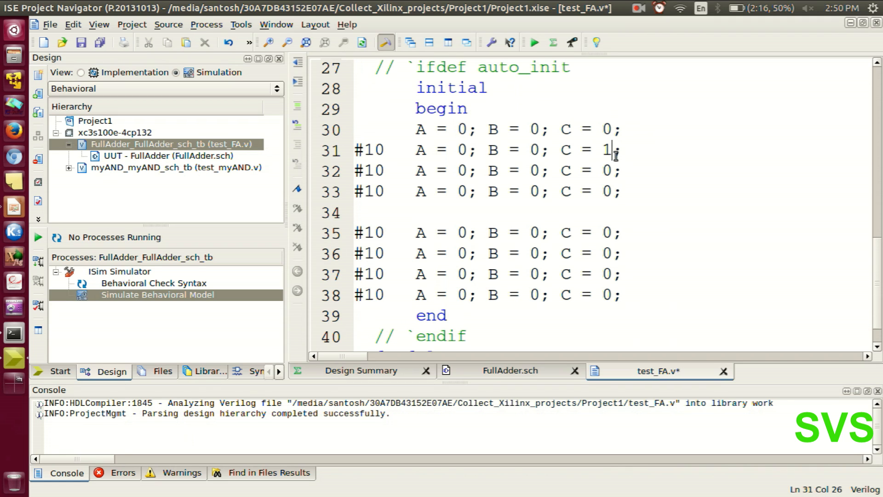
key("Down")
key("End")
key("Down")
key("Left")
type("1")
key("BackSpace")
Set C to 1 on lines 36 and 38 and save the test fixture.
key("BackSpace")
type("1")
key("Down")
key("Down")
key("Down")
key("BackSpace")
type("1")
key("Down")
key("Down")
key("BackSpace")
type("1")
key("ctrl+s")
Set B to 1 in the assignments on lines 32 and 33.
left_click(538, 170)
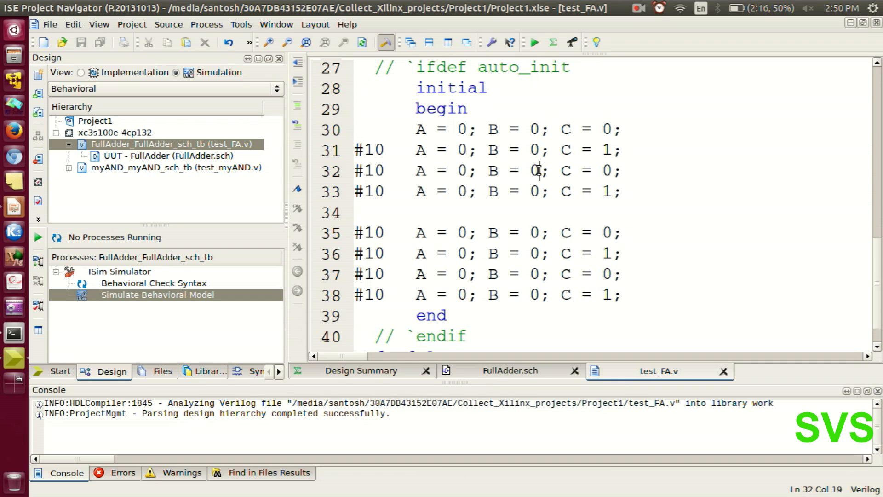
key("BackSpace")
type("1")
key("Down")
key("BackSpace")
type("1")
Set B to 1 on lines 37 and 38 and save the file.
key("Down")
key("Down")
key("Down")
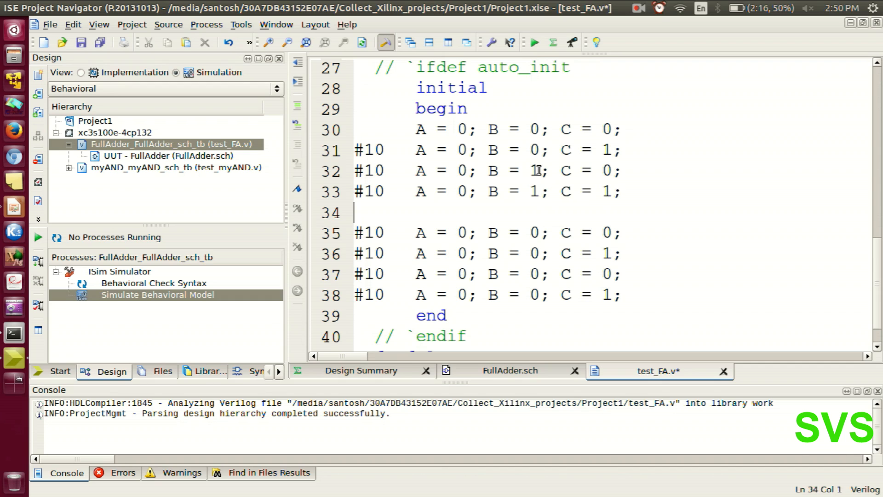
key("Down")
key("BackSpace")
type("1")
key("Down")
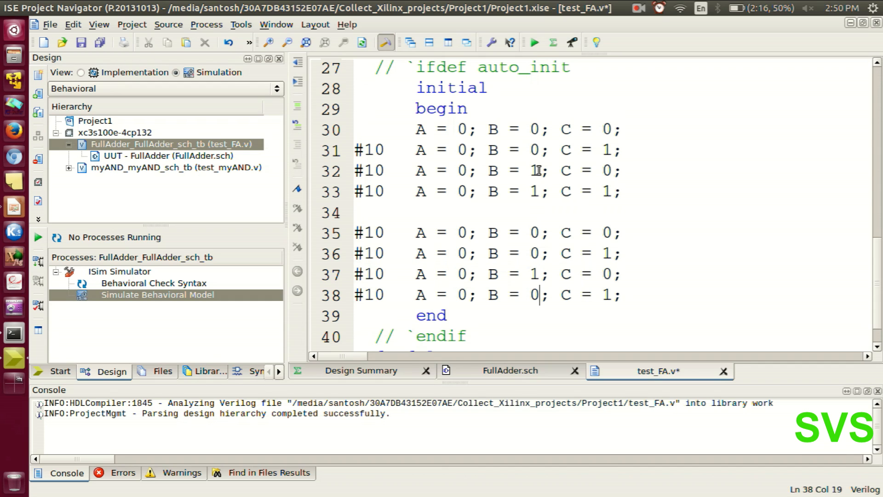
key("BackSpace")
type("1")
key("ctrl+s")
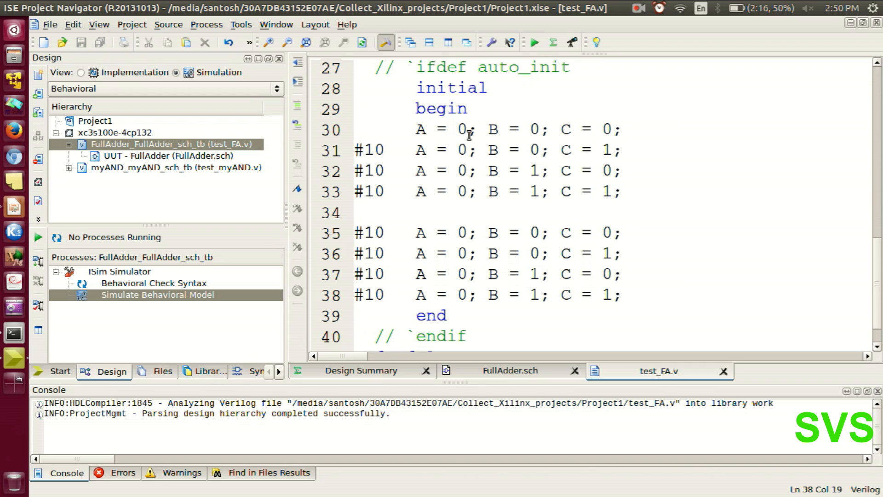
Set A to 1 in all four assignments of the second group, lines 35 to 38, and save.
left_click(467, 232)
key("BackSpace")
type("1")
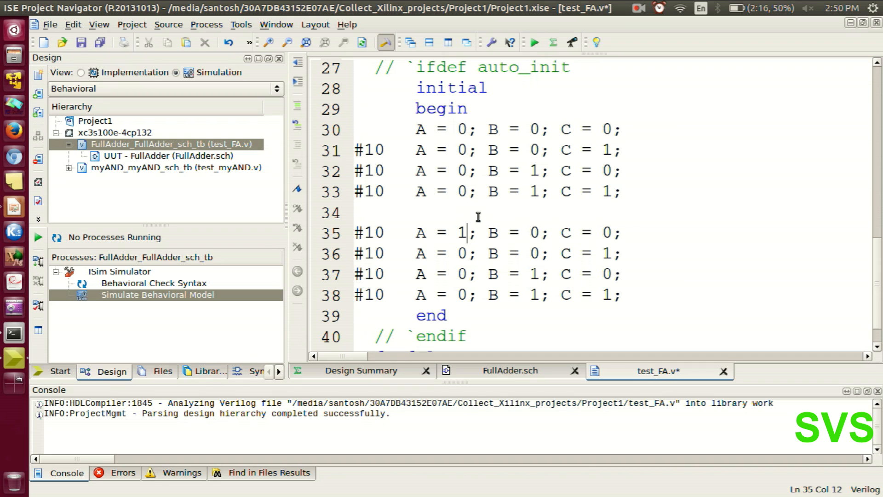
key("Down")
key("BackSpace")
type("1")
key("Down")
key("BackSpace")
type("1")
key("Down")
key("BackSpace")
type("1")
key("ctrl+s")
Add the lines #10; and $finish; after the last assignment on line 38 and save test_FA.v.
left_click(634, 295)
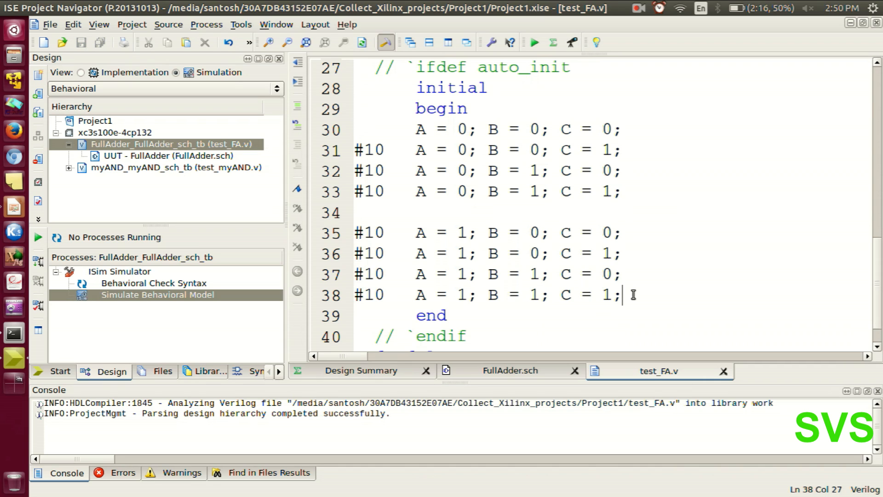
key("Return")
type("#")
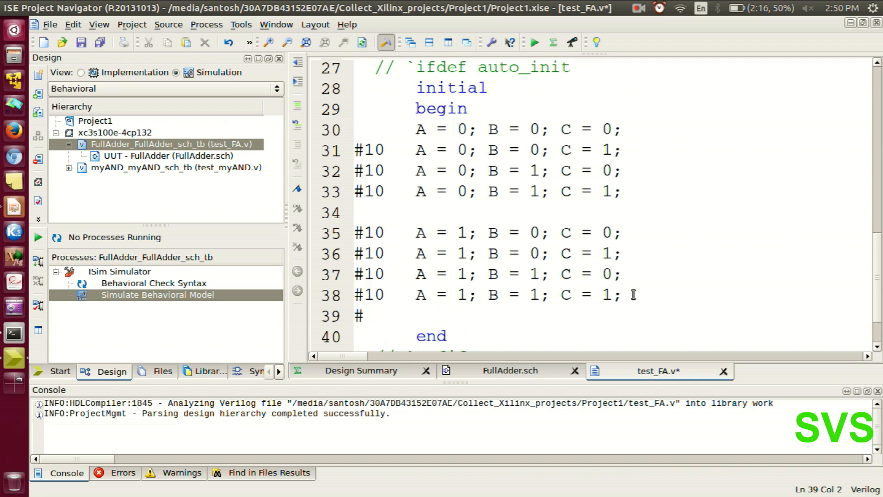
type("10;")
key("Return")
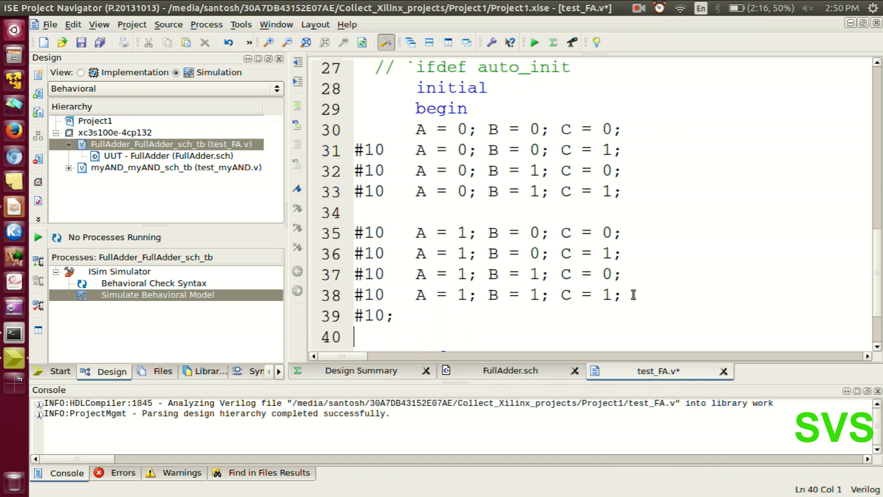
type("$fini")
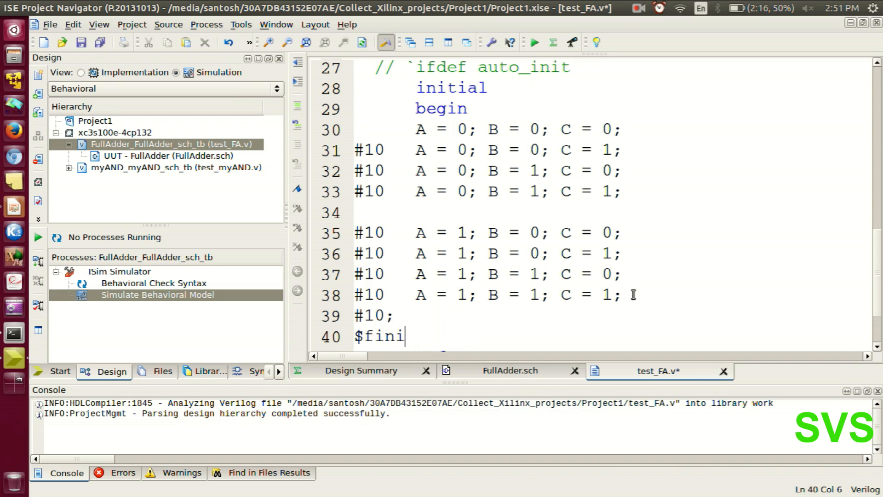
type("sh;")
key("ctrl+s")
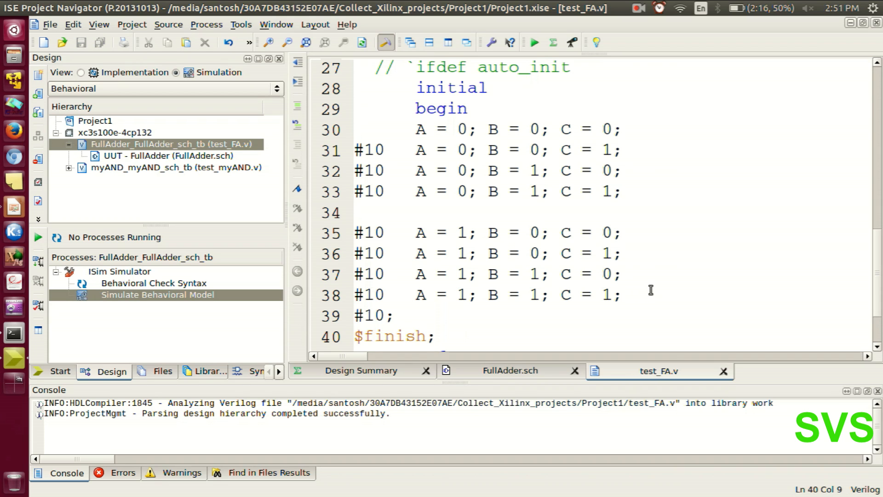
Run Behavioral Check Syntax on the FullAdder test bench test_FA.v and start Simulate Behavioral Model.
scroll(481, 253, "down", 1)
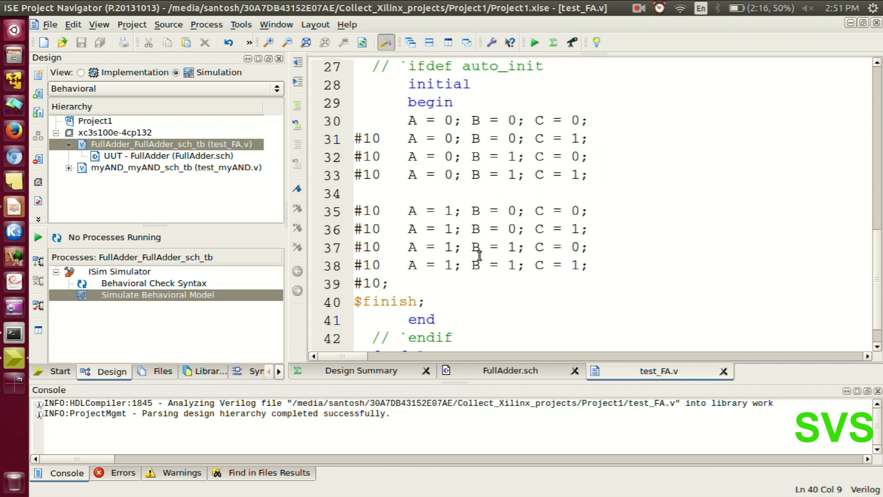
scroll(480, 256, "down", 2)
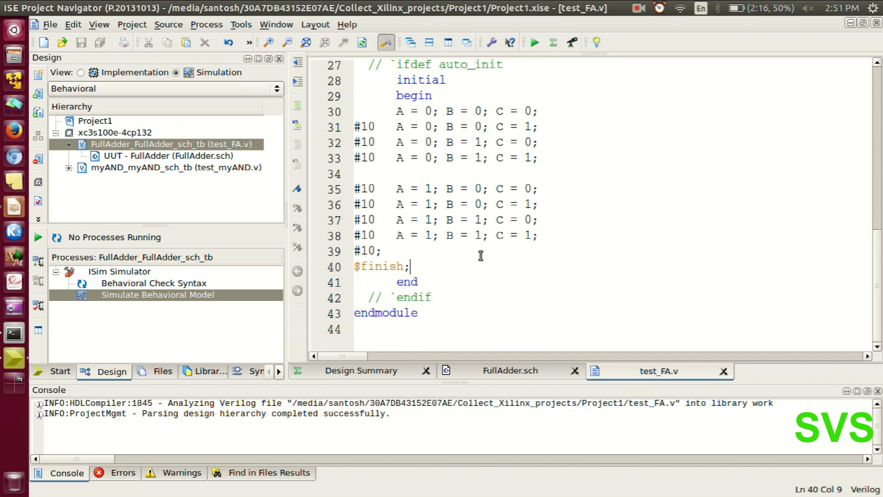
left_click(572, 305)
left_click(120, 144)
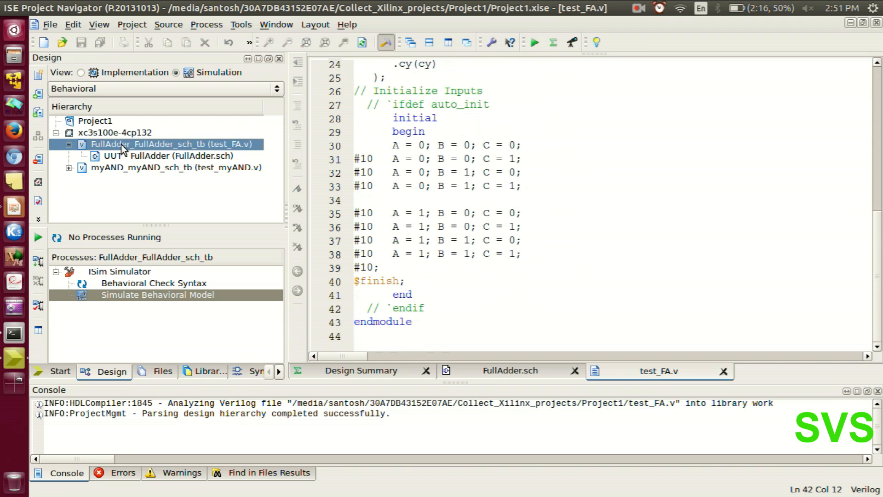
double_click(137, 284)
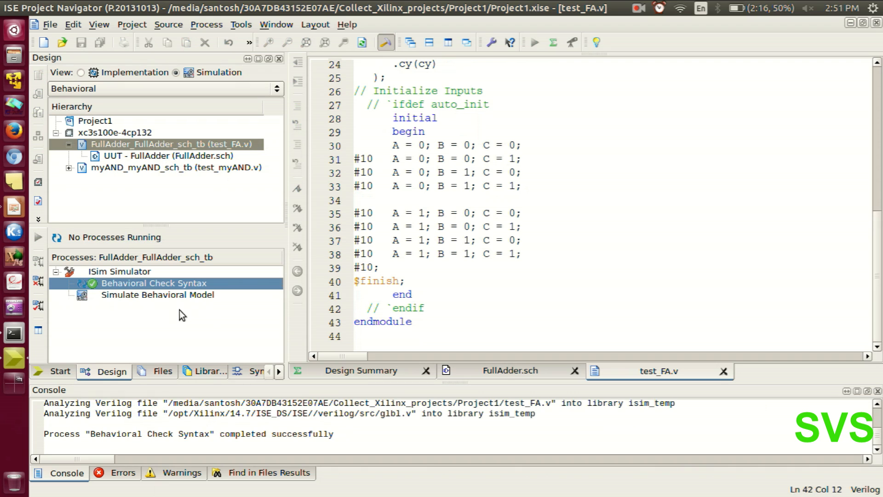
double_click(133, 297)
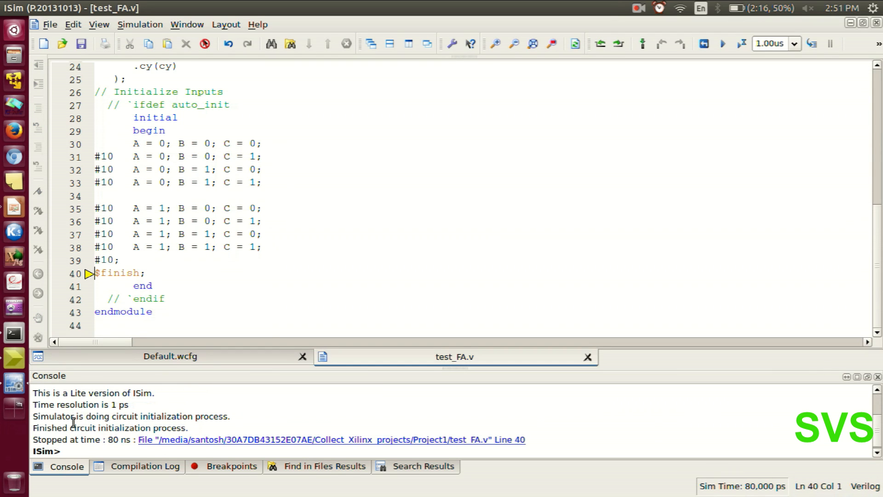
Check the simulation stop time in the console and show the whole simulated period in the Default.wcfg waveform.
double_click(114, 440)
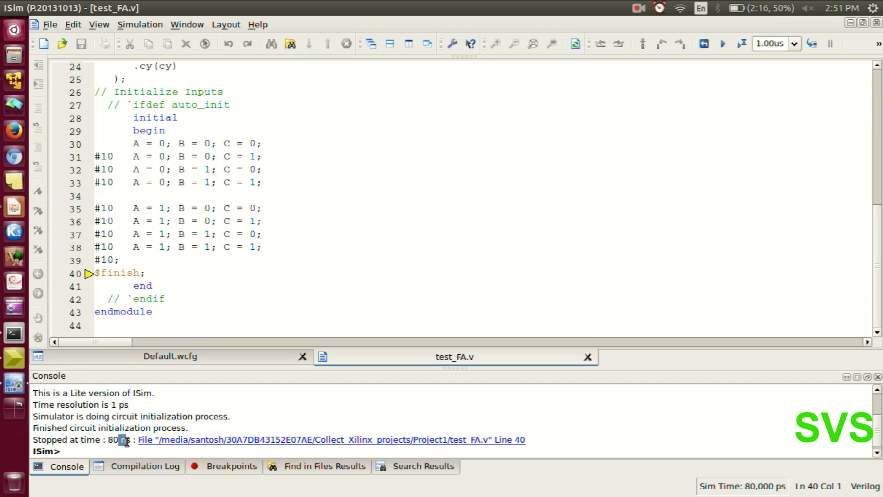
left_click(371, 419)
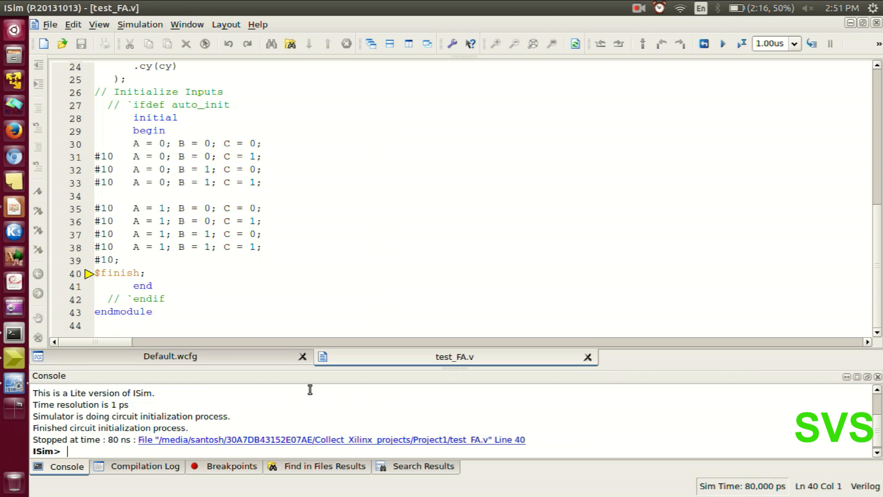
left_click(207, 356)
left_click(482, 213)
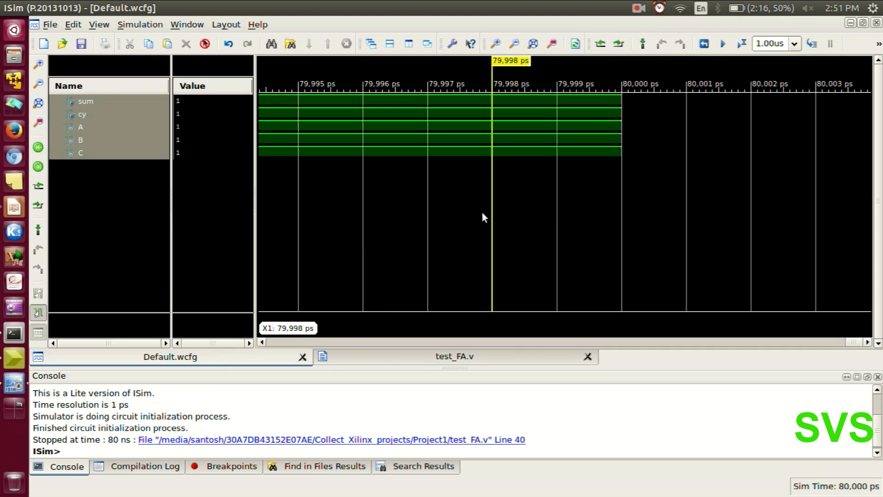
left_click(531, 47)
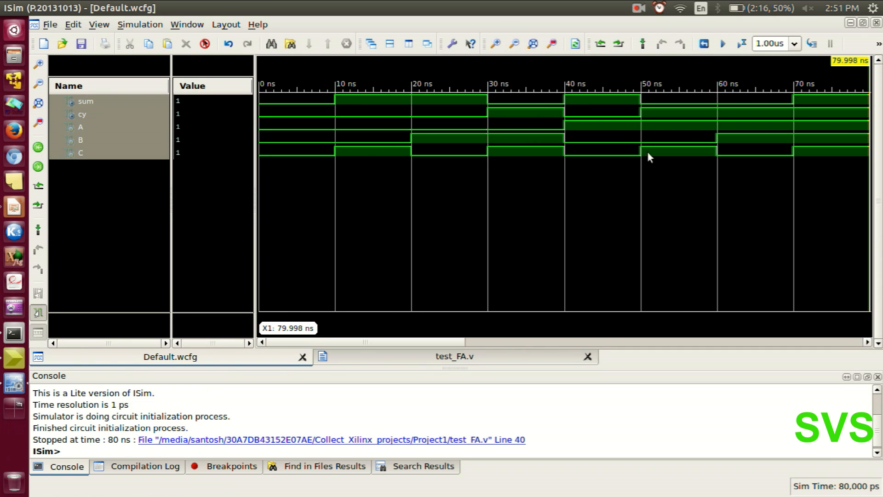
scroll(518, 196, "down", 1)
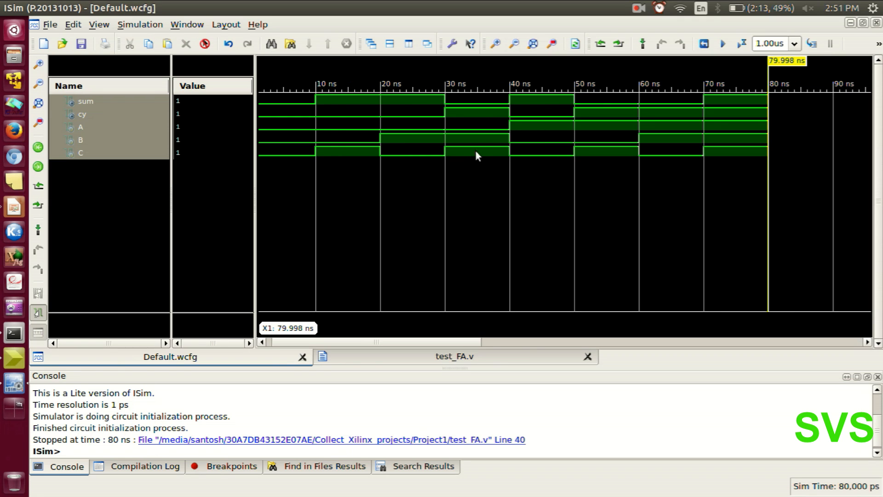
Reorder the waveform signals by moving sum and cy below the inputs, giving the order A, B, C, cy, sum.
left_click(108, 184)
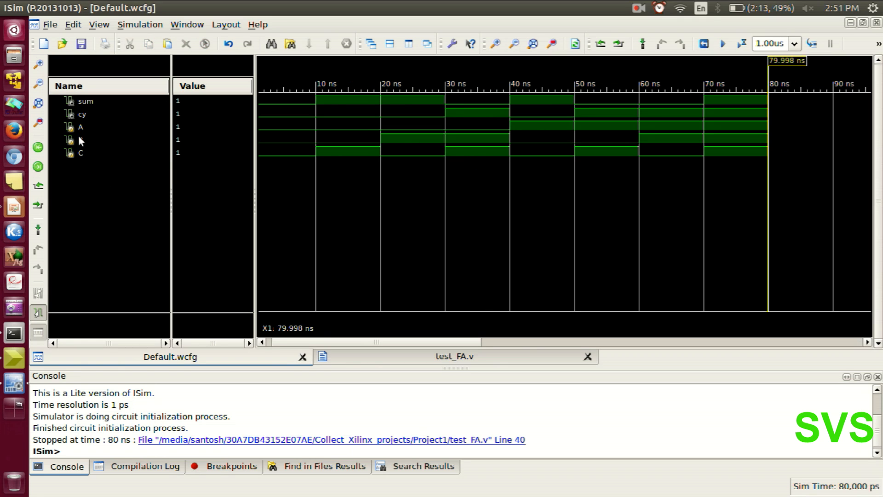
left_click(84, 100)
left_click(88, 115)
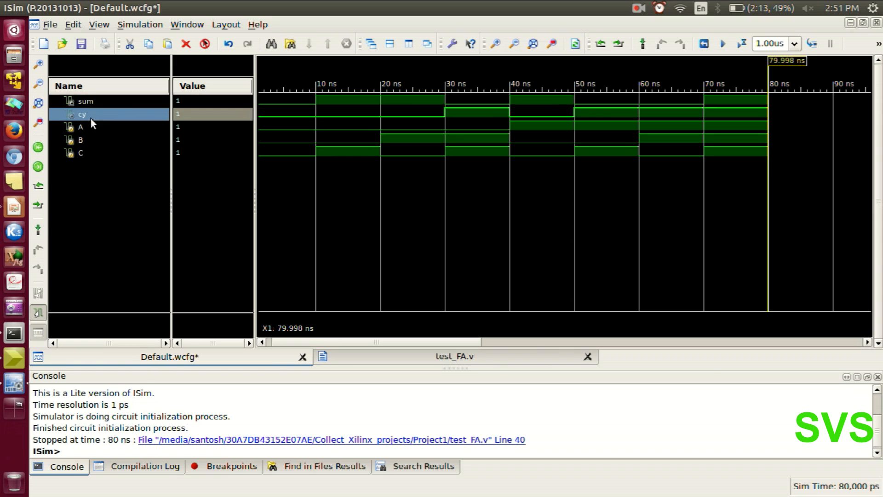
left_click(125, 101)
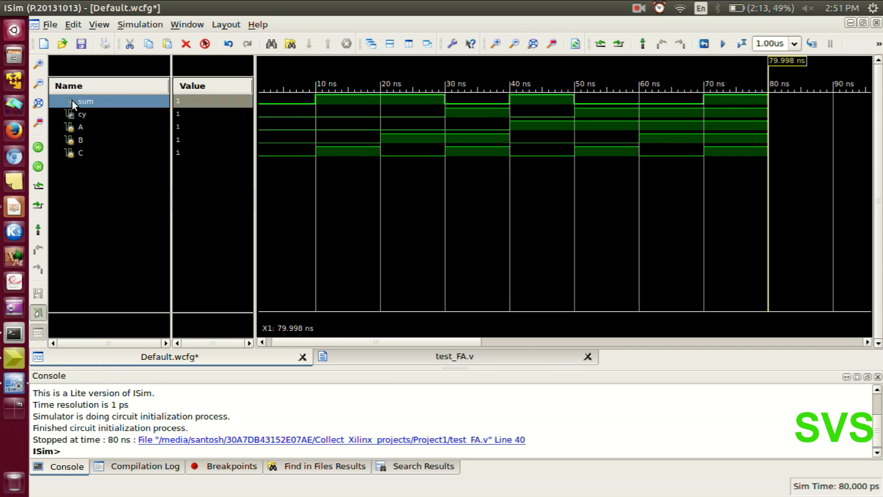
left_click_drag(72, 100, 81, 156)
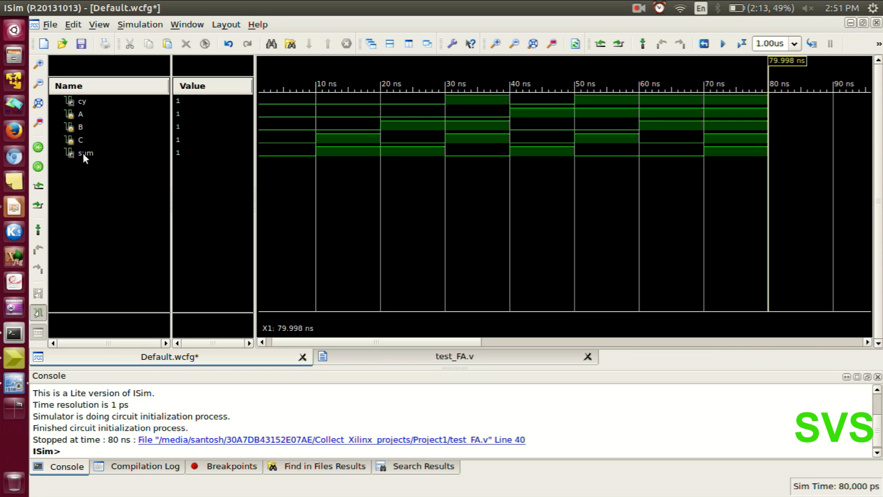
left_click(86, 101)
left_click(93, 126)
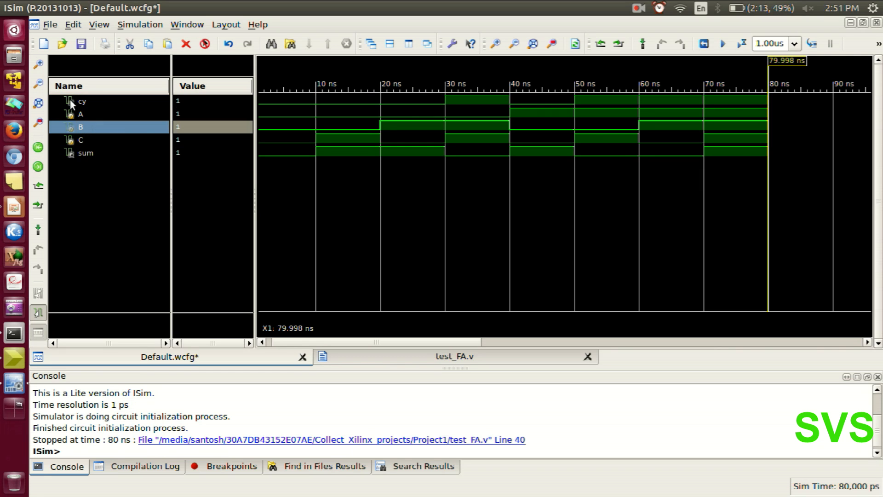
left_click_drag(70, 103, 82, 155)
left_click(137, 171)
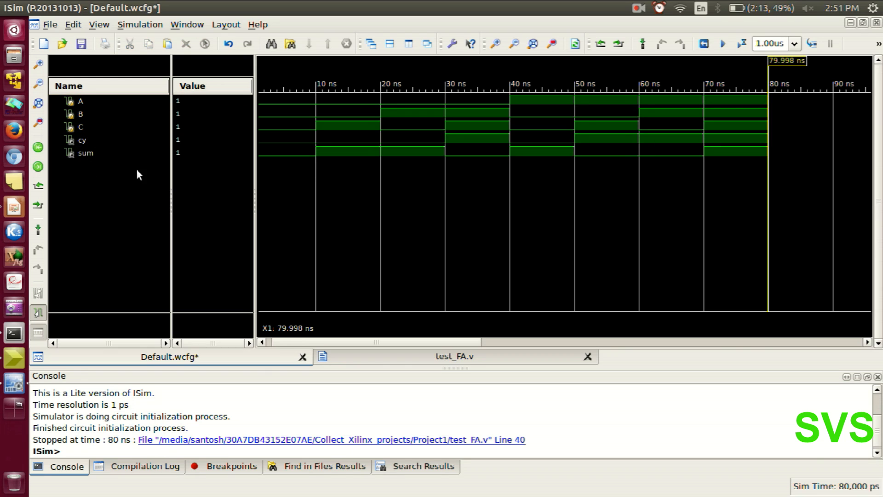
Place the waveform cursor at about 19 ns, then move sum up the signal list and return it below cy.
left_click(374, 214)
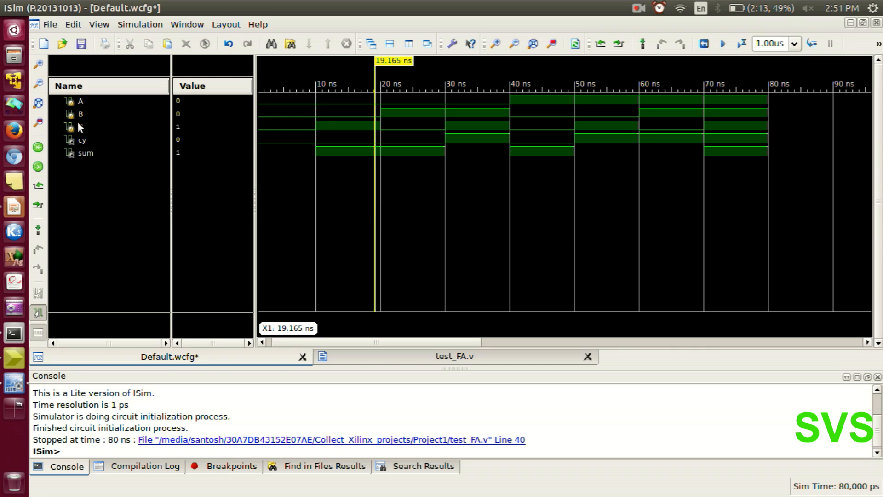
left_click(77, 175)
left_click_drag(73, 154, 67, 110)
left_click_drag(68, 115, 69, 161)
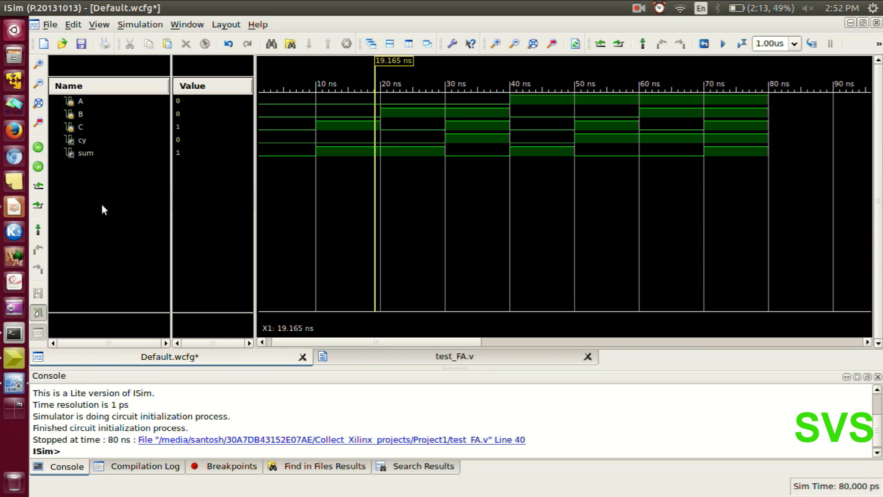
Select all signals and step the cursor from 0 ns to the transition at 10 ns to read their values.
key("ctrl+a")
key("Home")
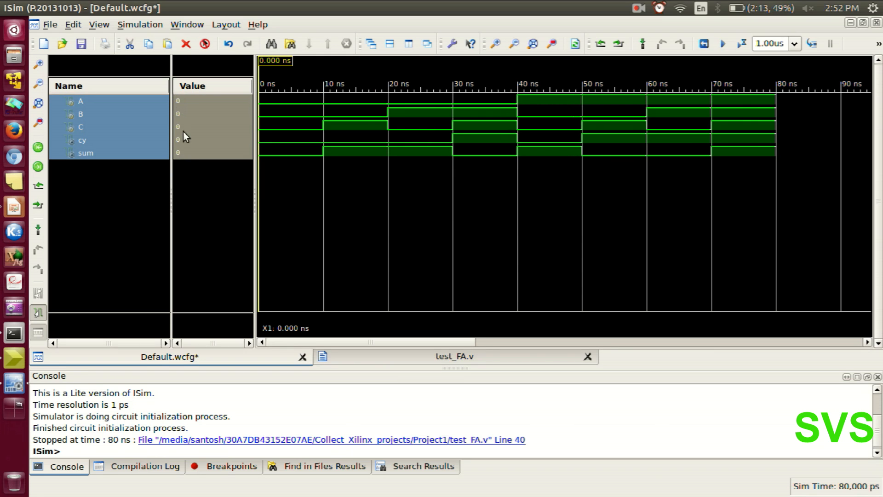
key("ctrl+Right")
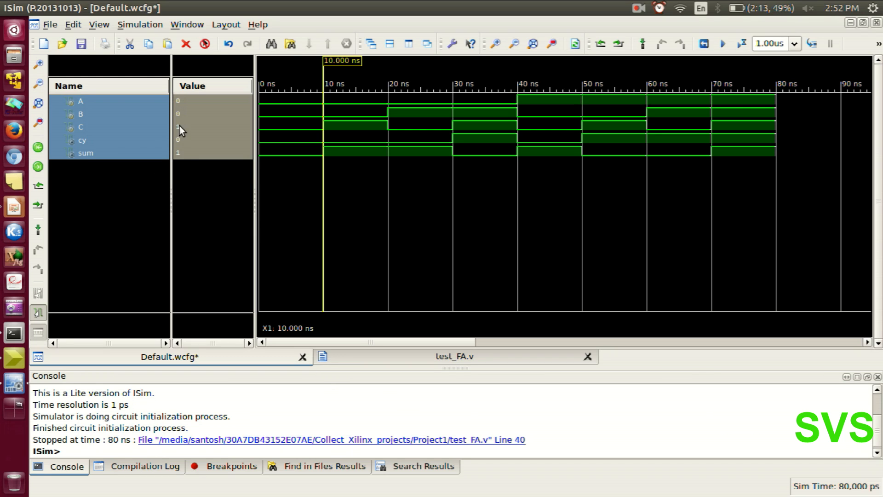
Step the cursor through each transition from 20 ns to 70 ns and compare cy and sum with inputs A, B and C.
key("ctrl+Right")
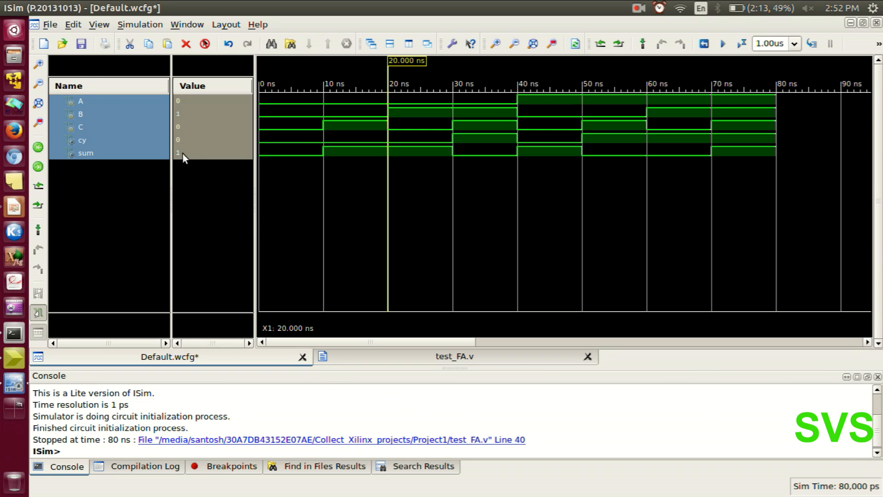
key("ctrl+Right")
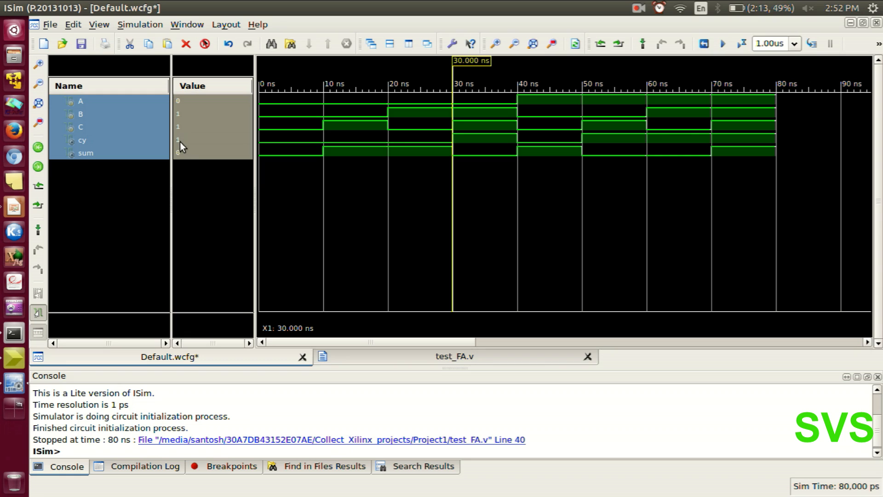
key("ctrl+Right")
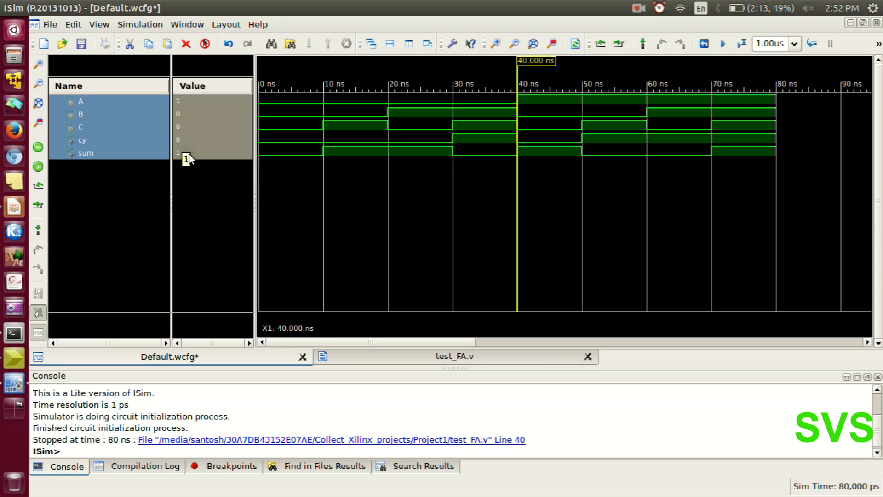
key("ctrl+Right")
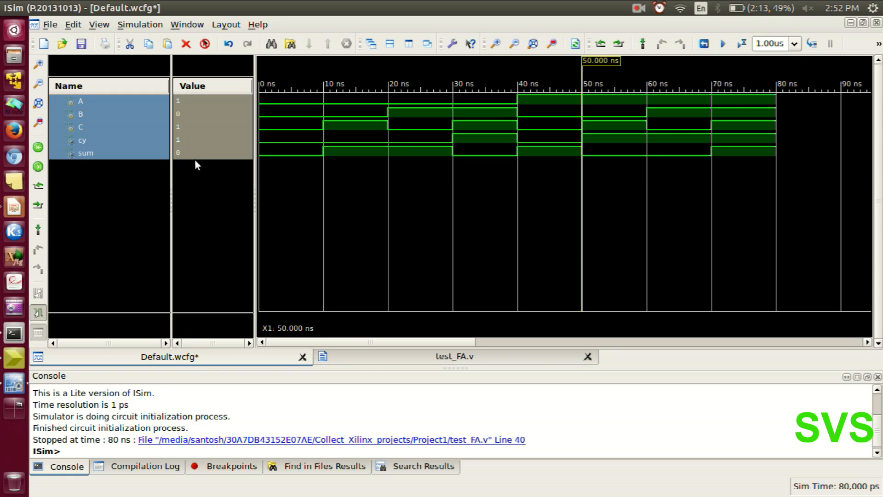
key("ctrl+Right")
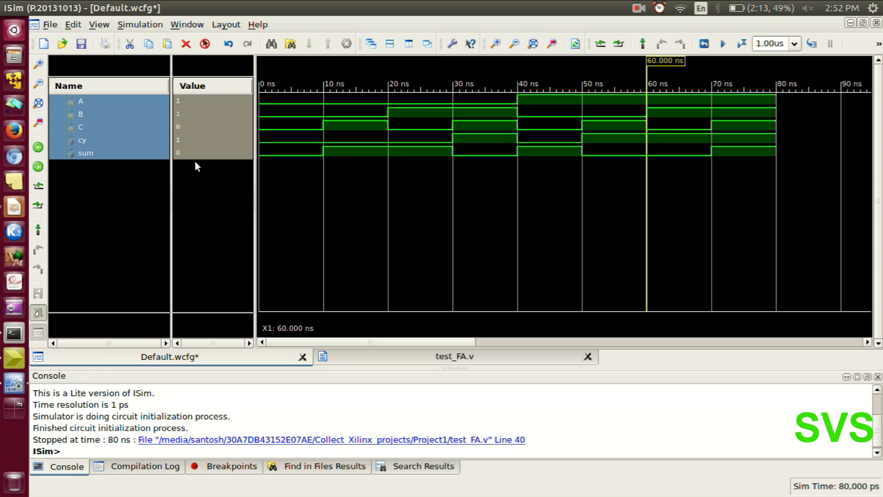
key("ctrl+Right")
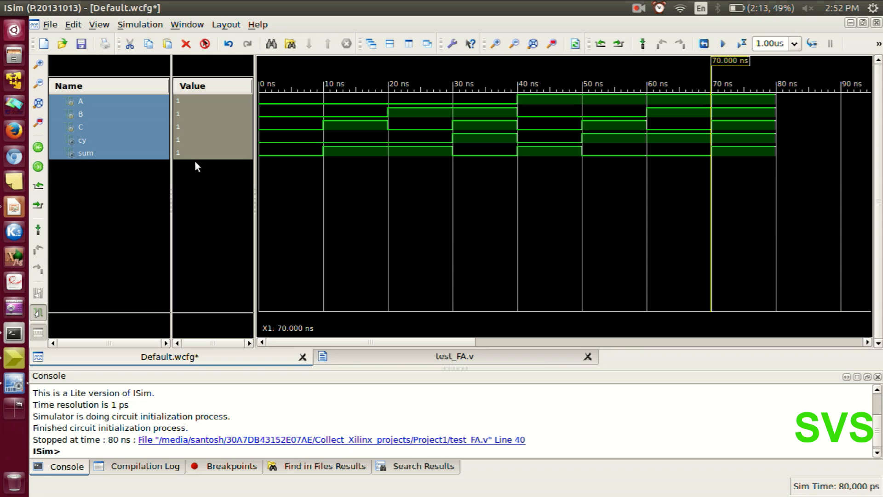
Step the waveform cursor back to the transition at 30 ns and clear the signal selection.
key("ctrl+Left")
key("ctrl+Left")
key("ctrl+Left")
key("ctrl+Left")
left_click(95, 192)
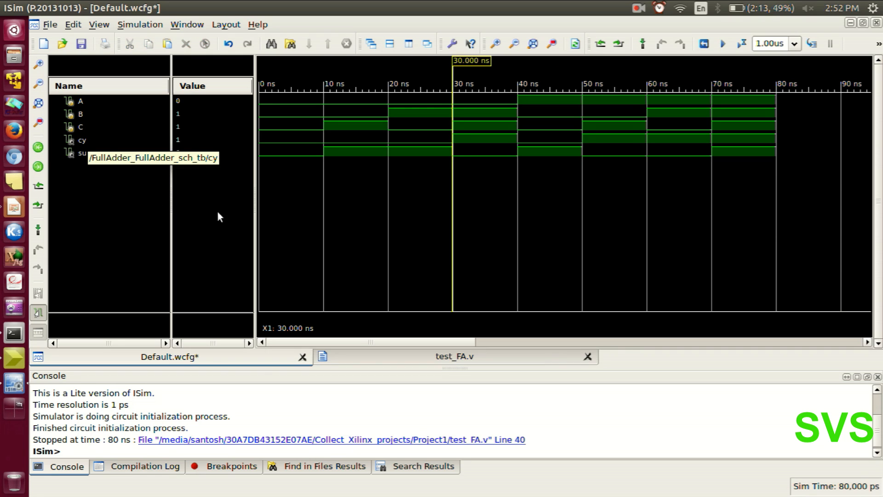
Change the signal color of the outputs cy and sum to cyan, then select all signals.
right_click(86, 140)
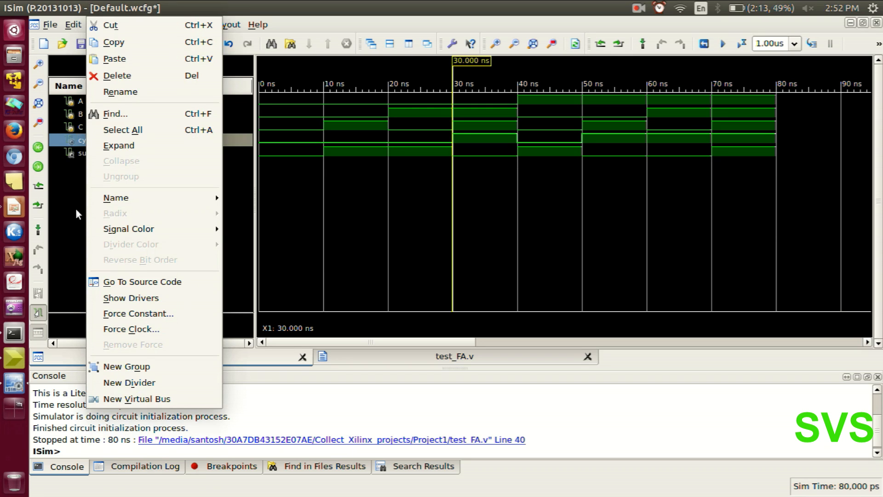
mouse_move(122, 228)
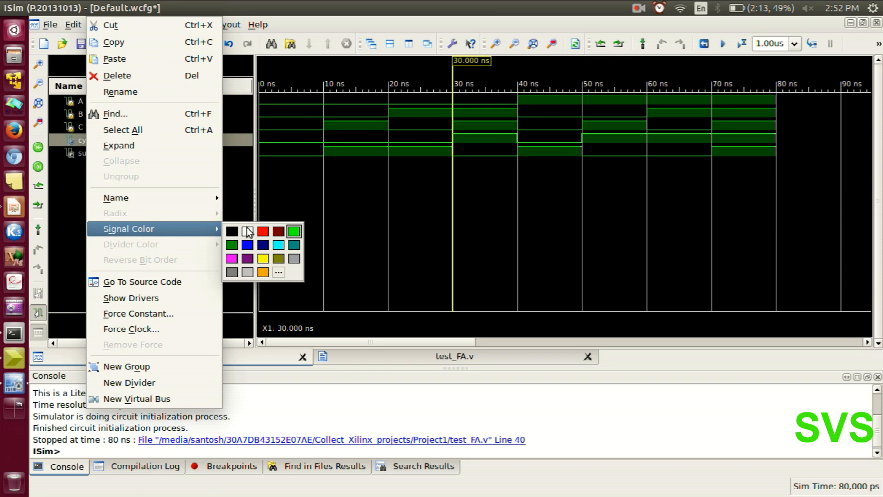
left_click(279, 246)
right_click(85, 153)
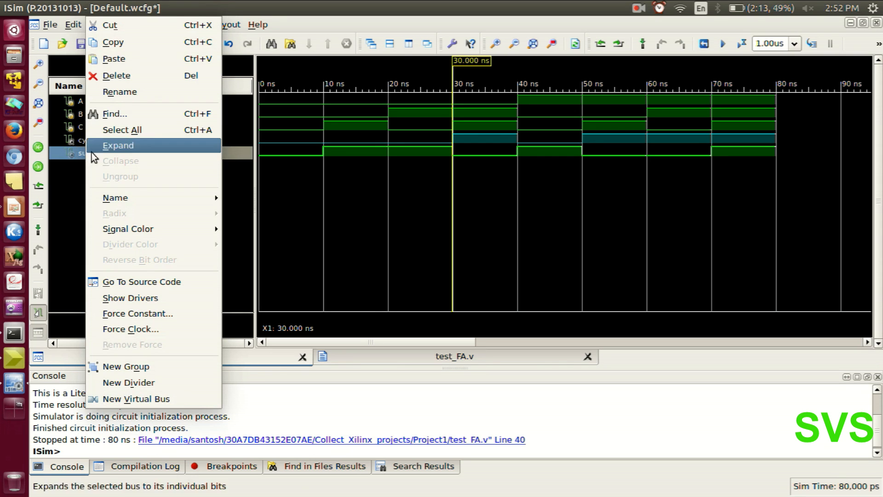
mouse_move(205, 228)
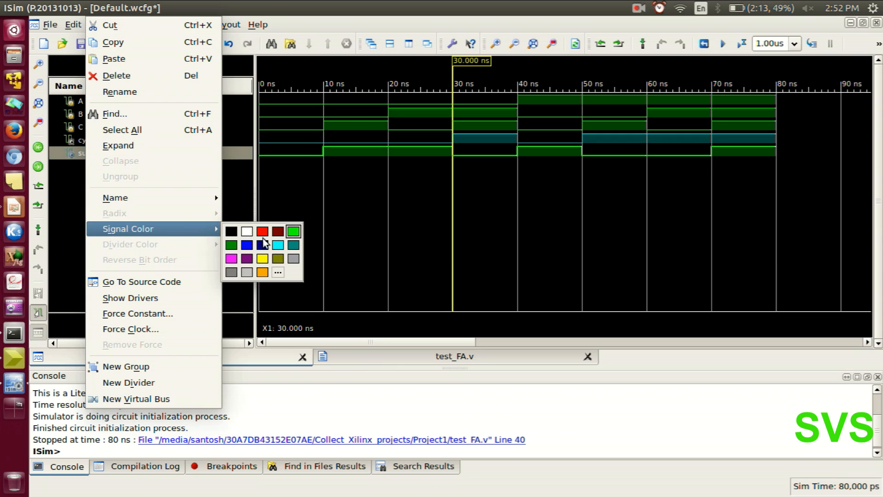
left_click(279, 246)
left_click(153, 213)
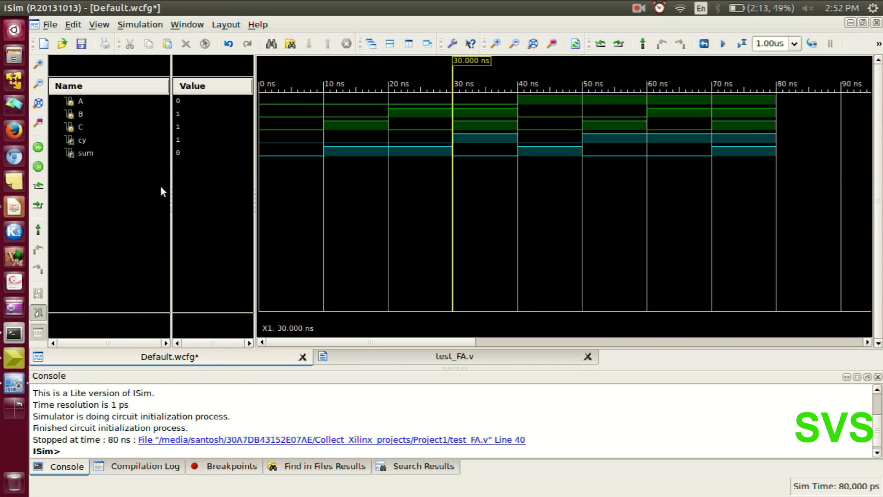
key("ctrl+a")
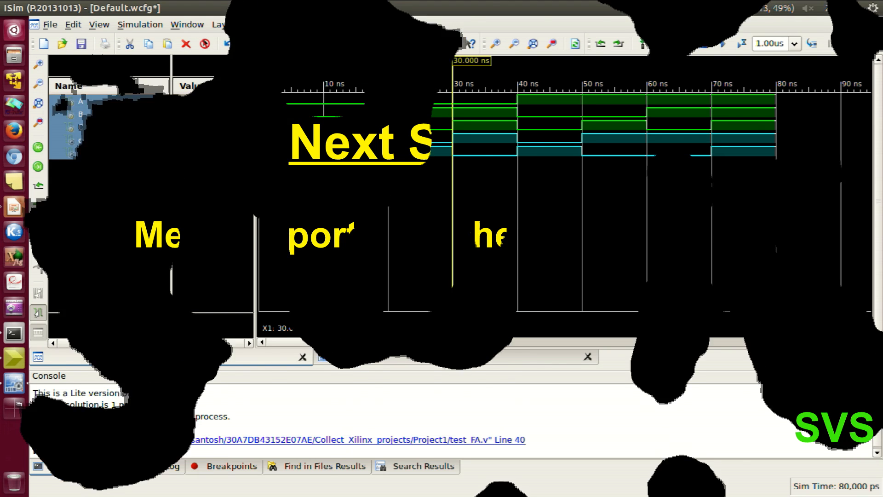